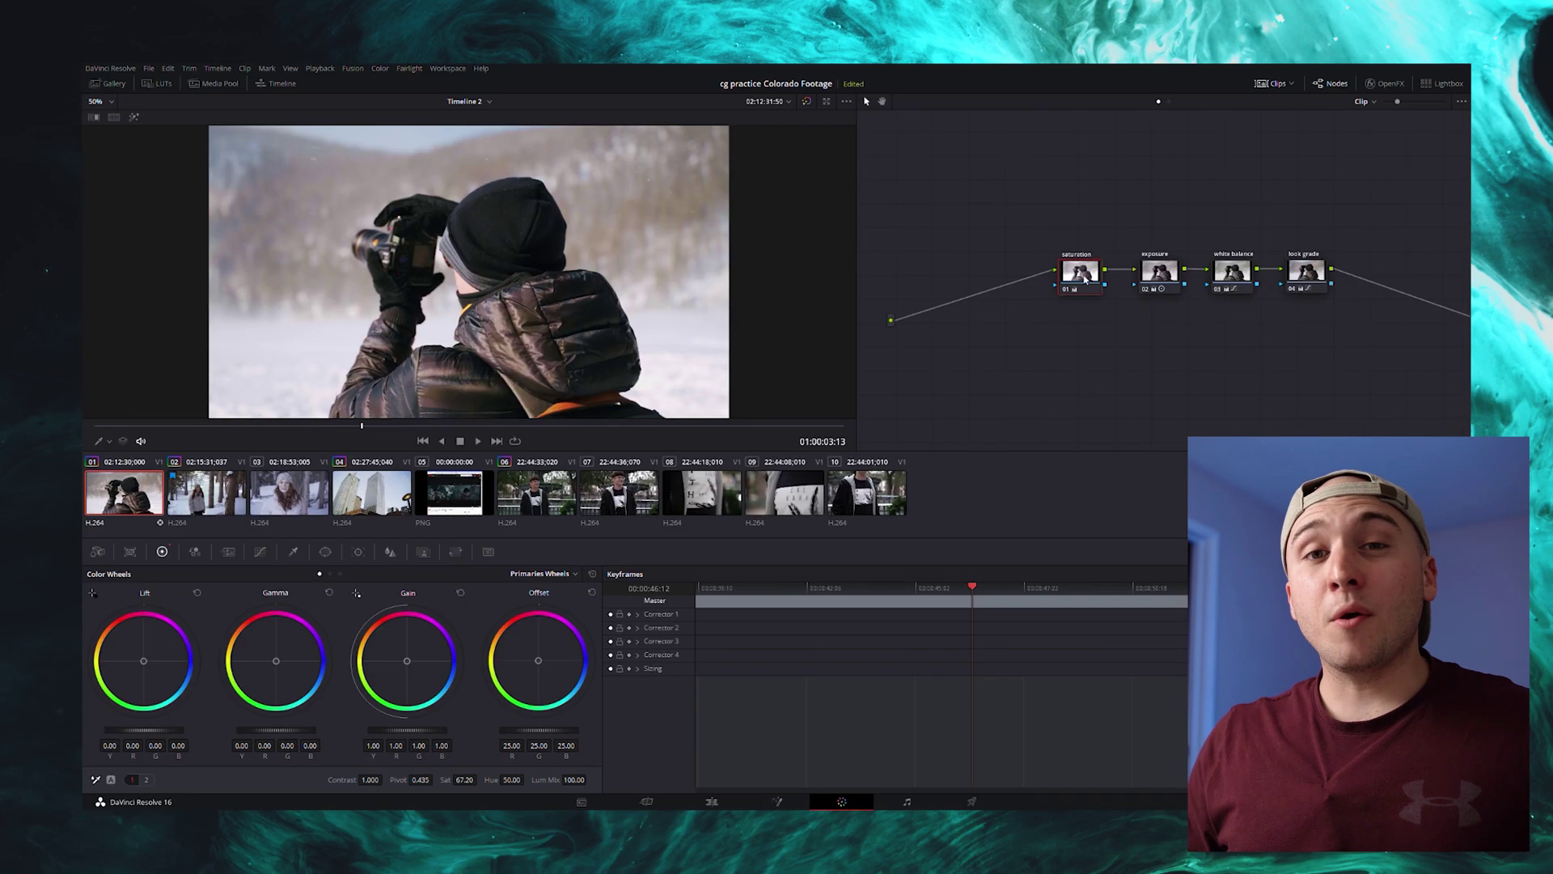
# - In DaVinci Resolve, select the look grade node and turn it back on
pyautogui.click(508, 431)
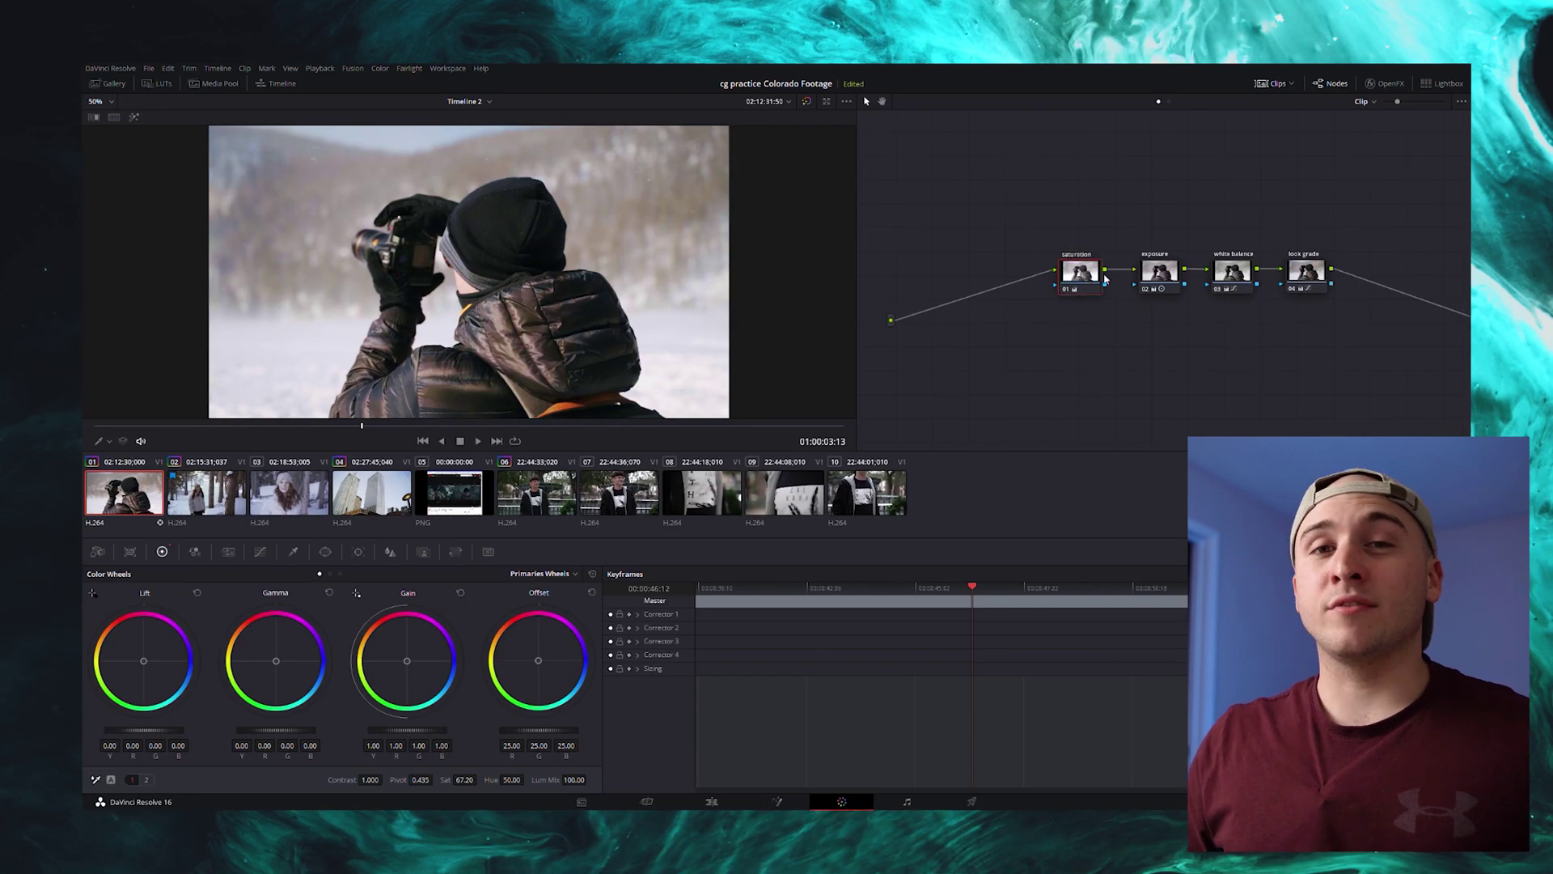
pyautogui.click(1159, 273)
pyautogui.click(1230, 275)
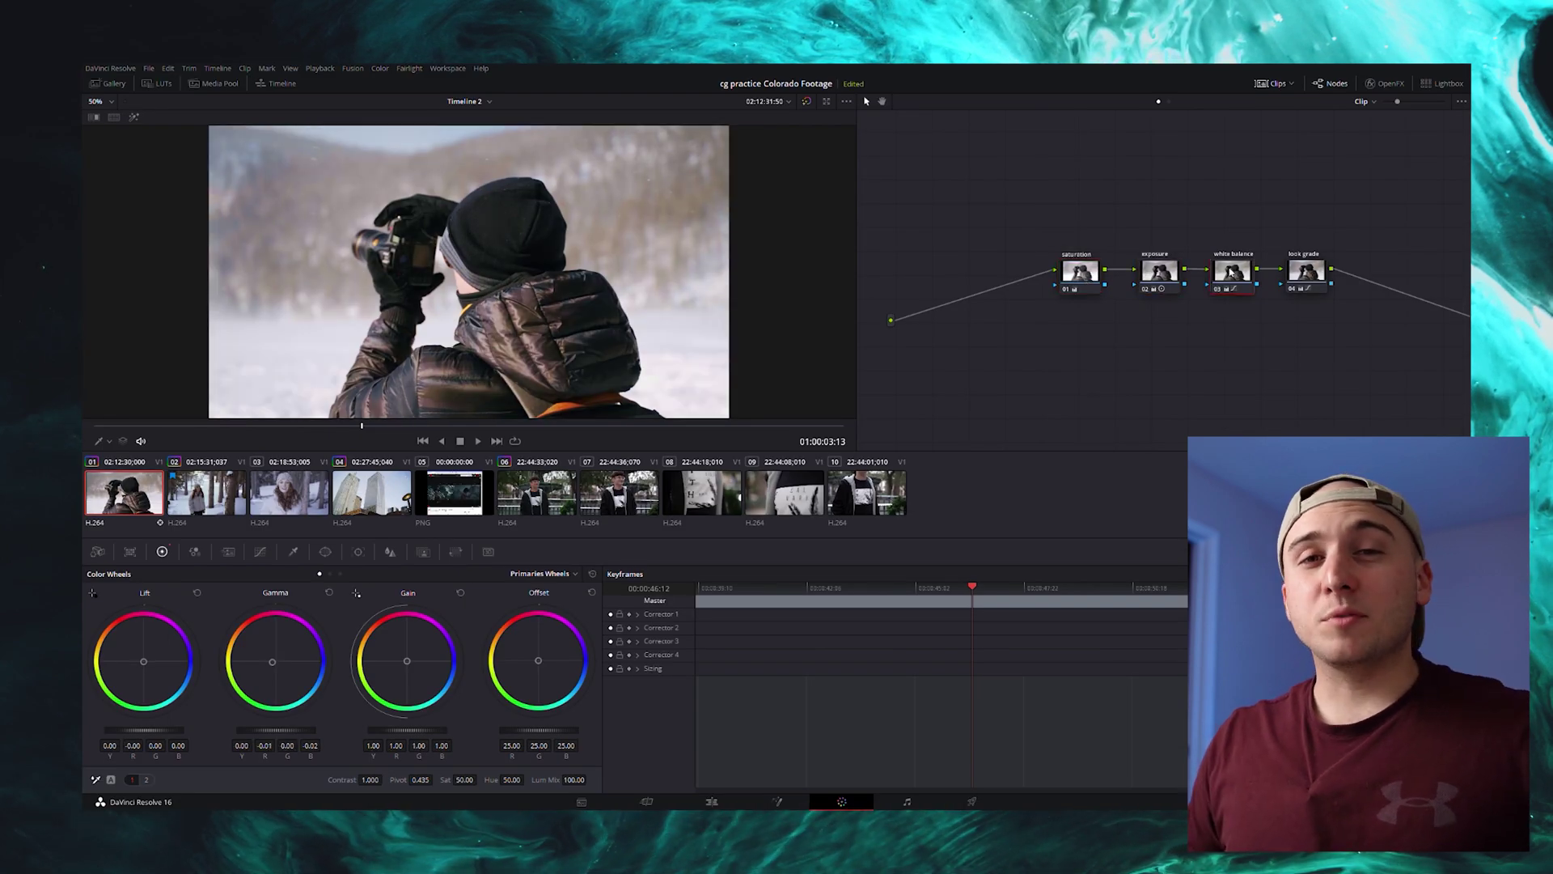
pyautogui.click(1304, 269)
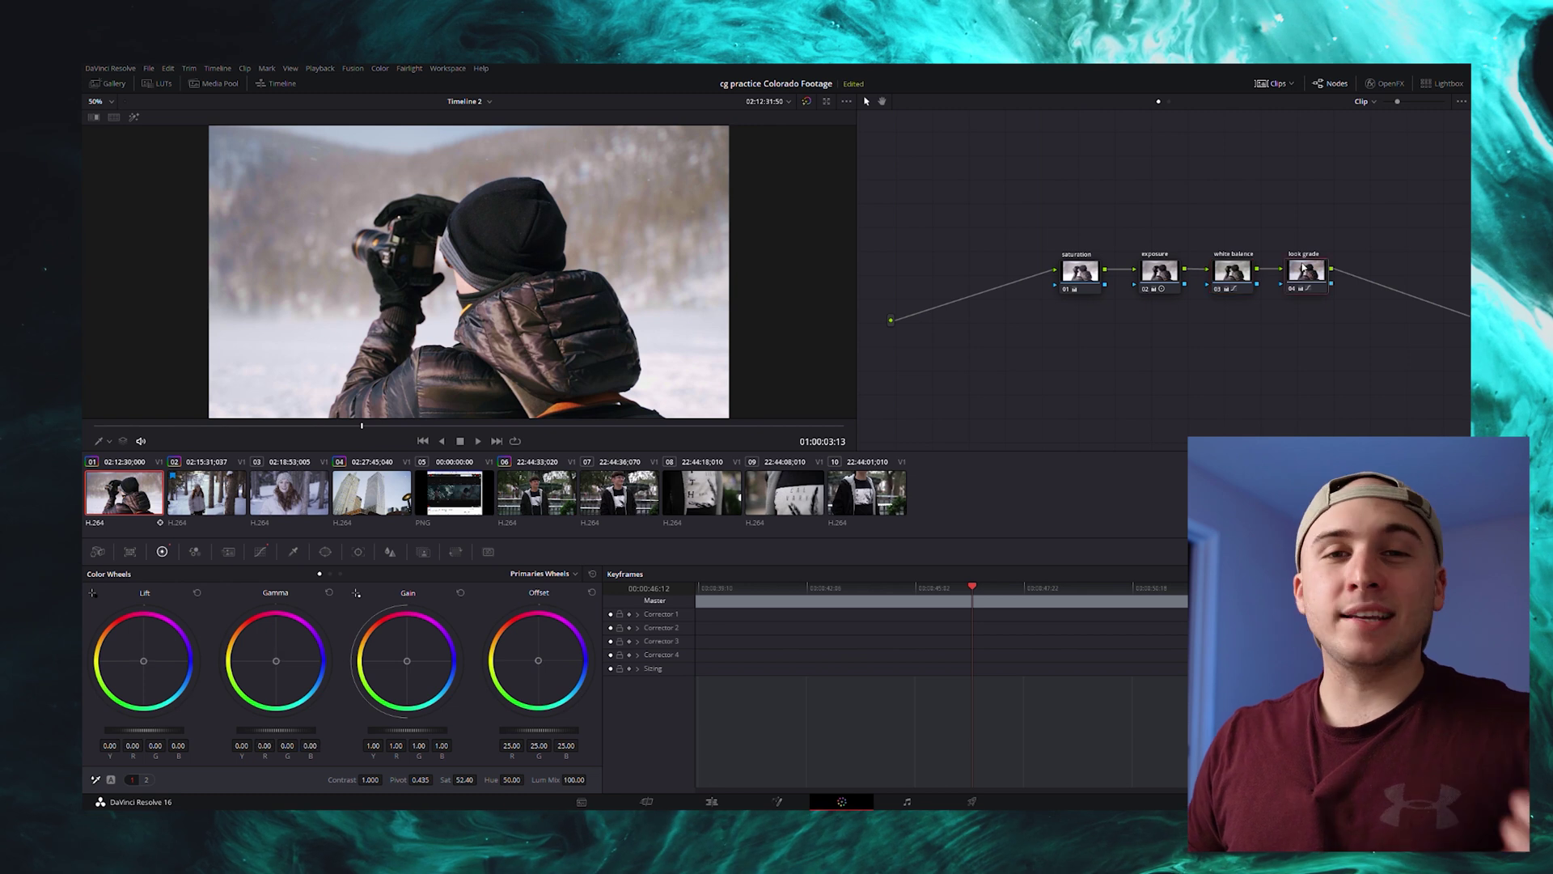
pyautogui.hotkey('ctrl', 'd')
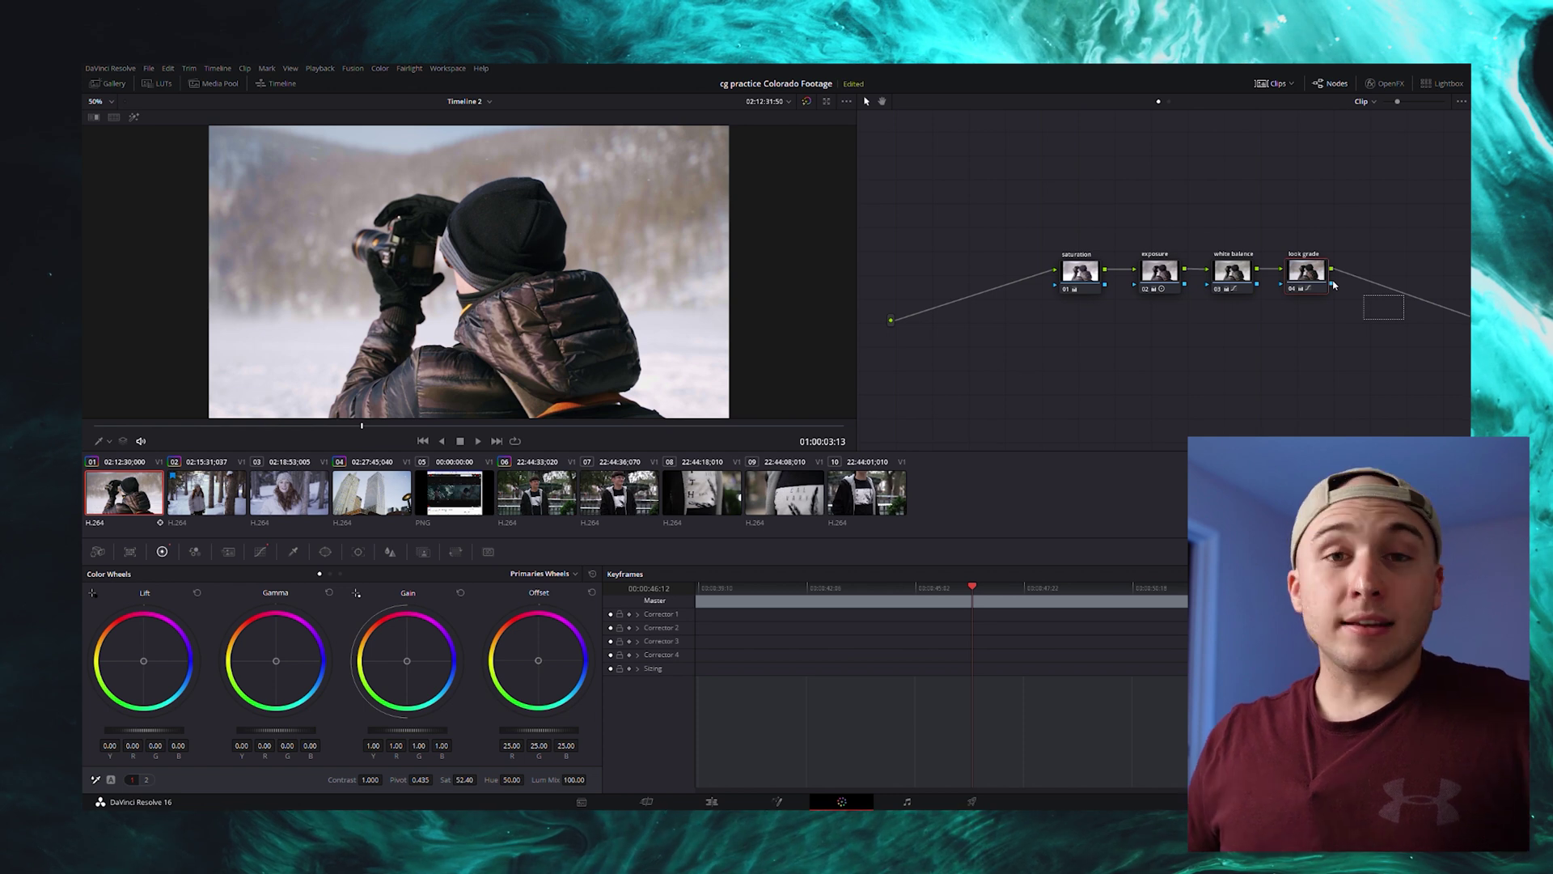
# - Turn the exposure and white balance nodes back on
pyautogui.click(1080, 275)
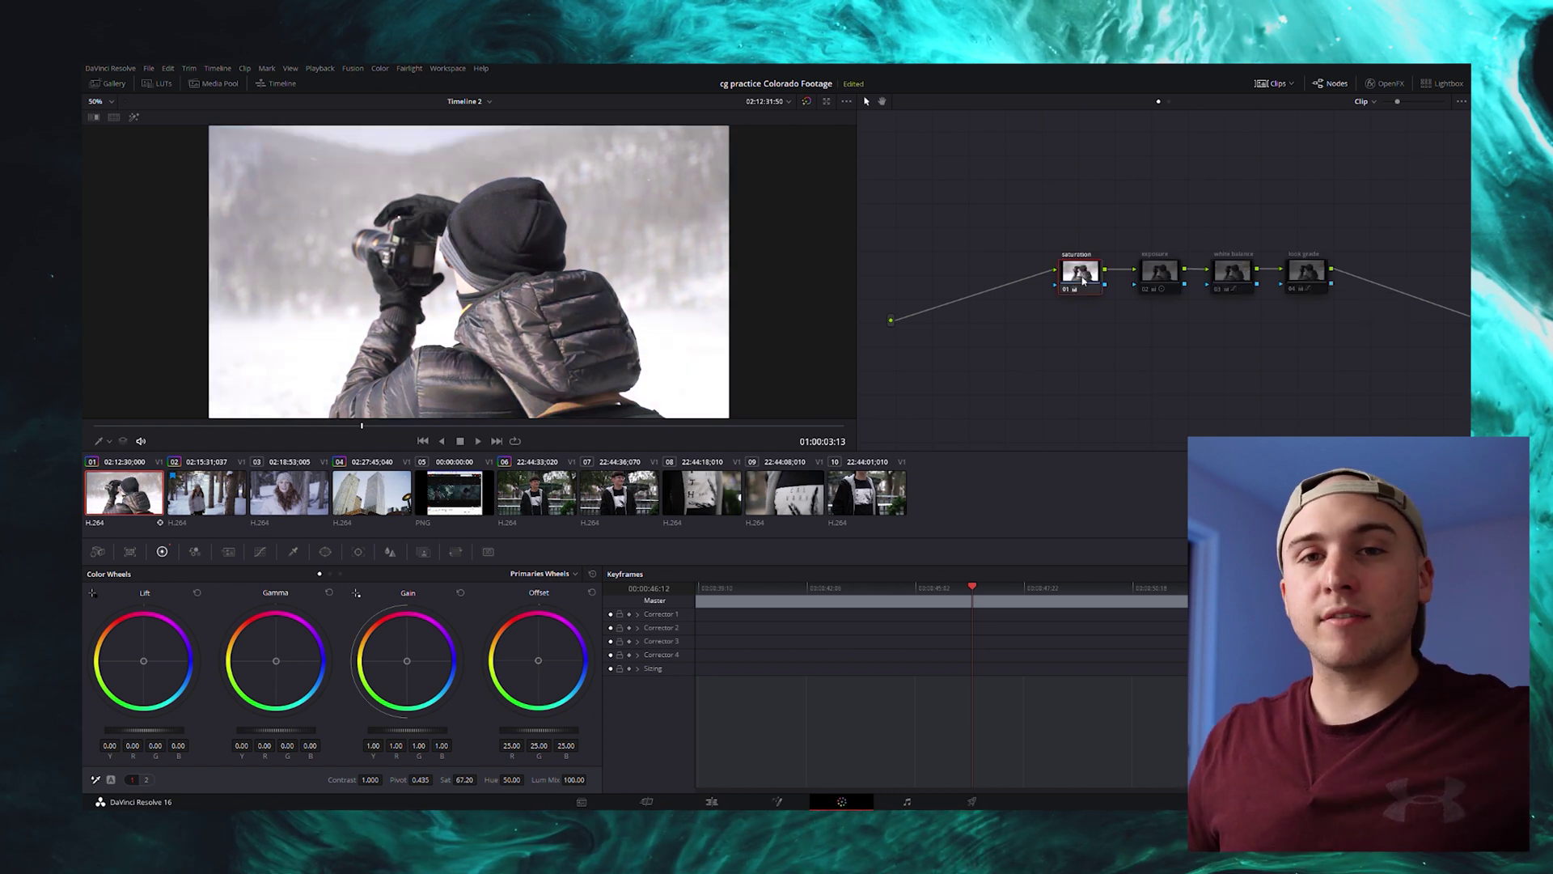
pyautogui.click(1173, 286)
pyautogui.hotkey('ctrl', 'd')
pyautogui.click(1219, 280)
pyautogui.hotkey('ctrl', 'd')
pyautogui.click(1294, 288)
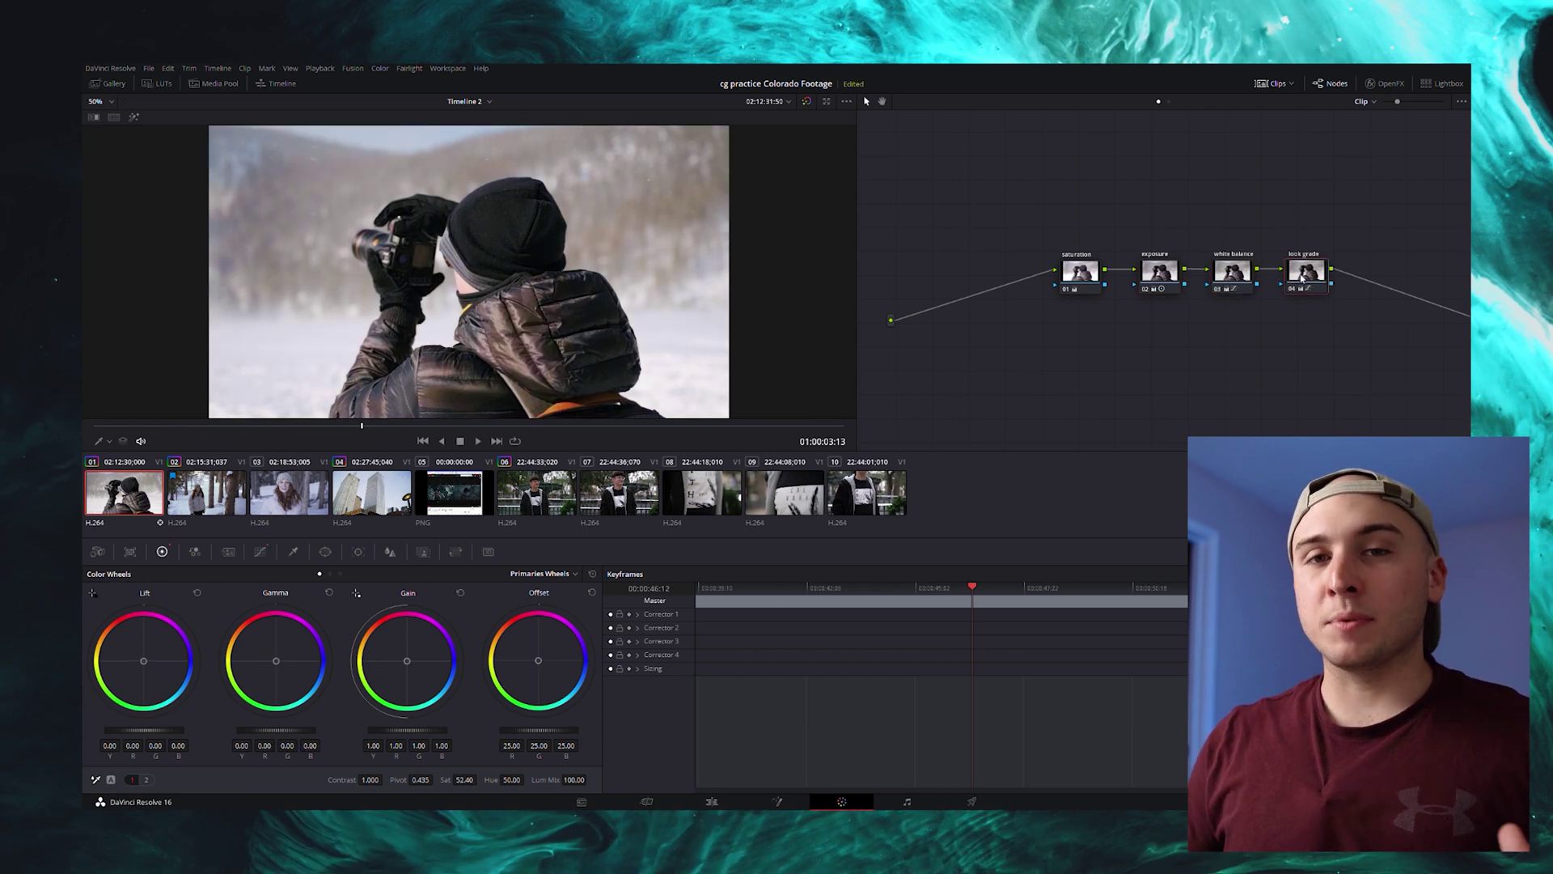
# - Toggle the white balance node off and on to compare, then show Primaries page 2
pyautogui.click(1237, 275)
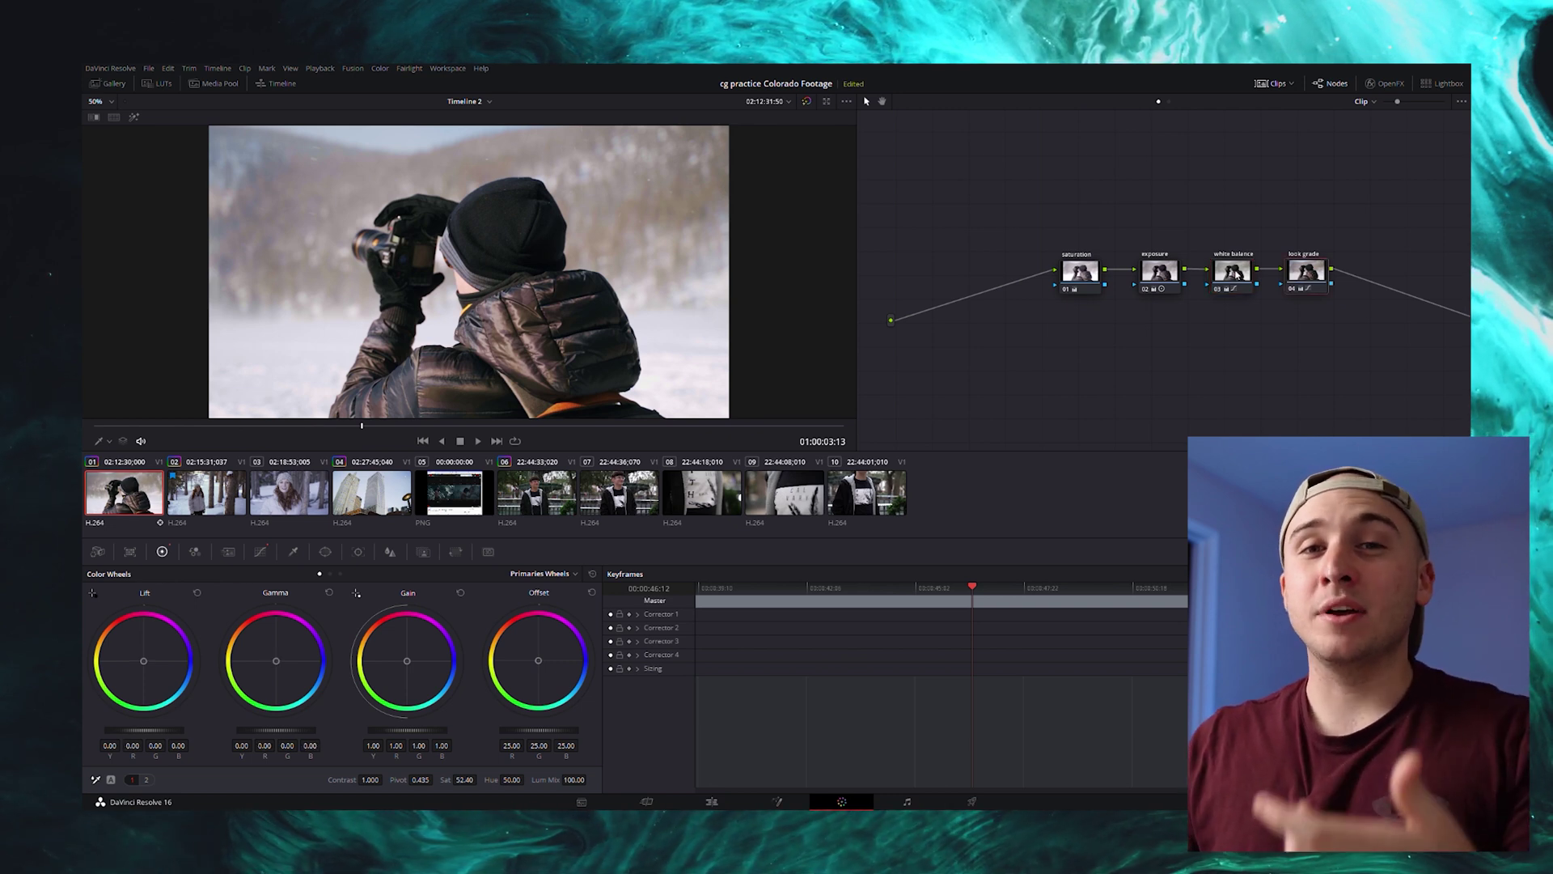
pyautogui.hotkey('ctrl', 'd')
pyautogui.hotkey('ctrl', 'd')
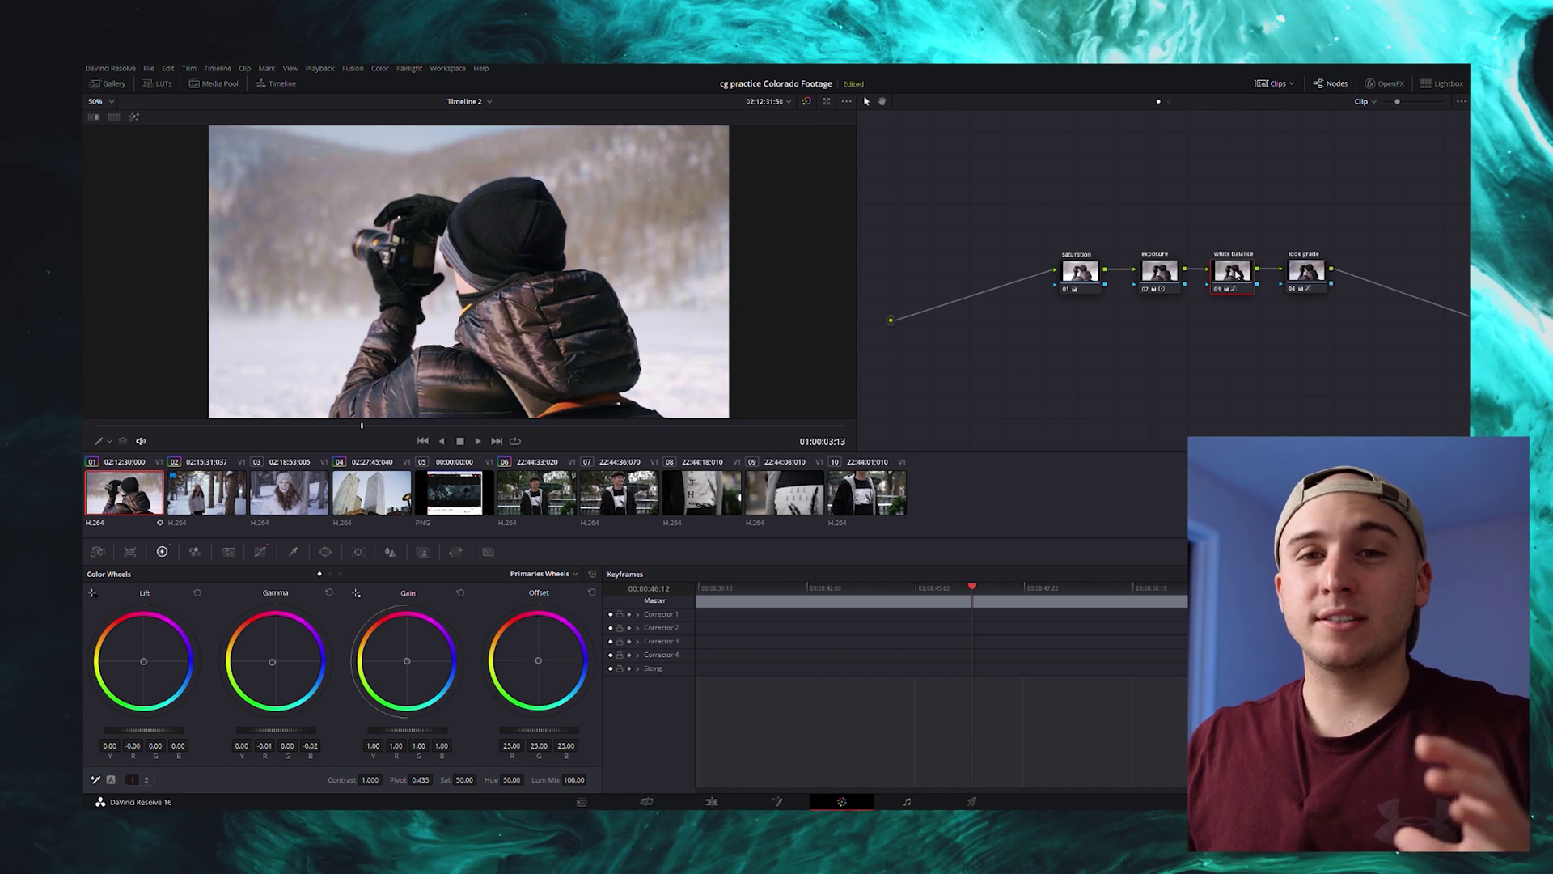
pyautogui.hotkey('ctrl', 'd')
pyautogui.hotkey('ctrl', 'd')
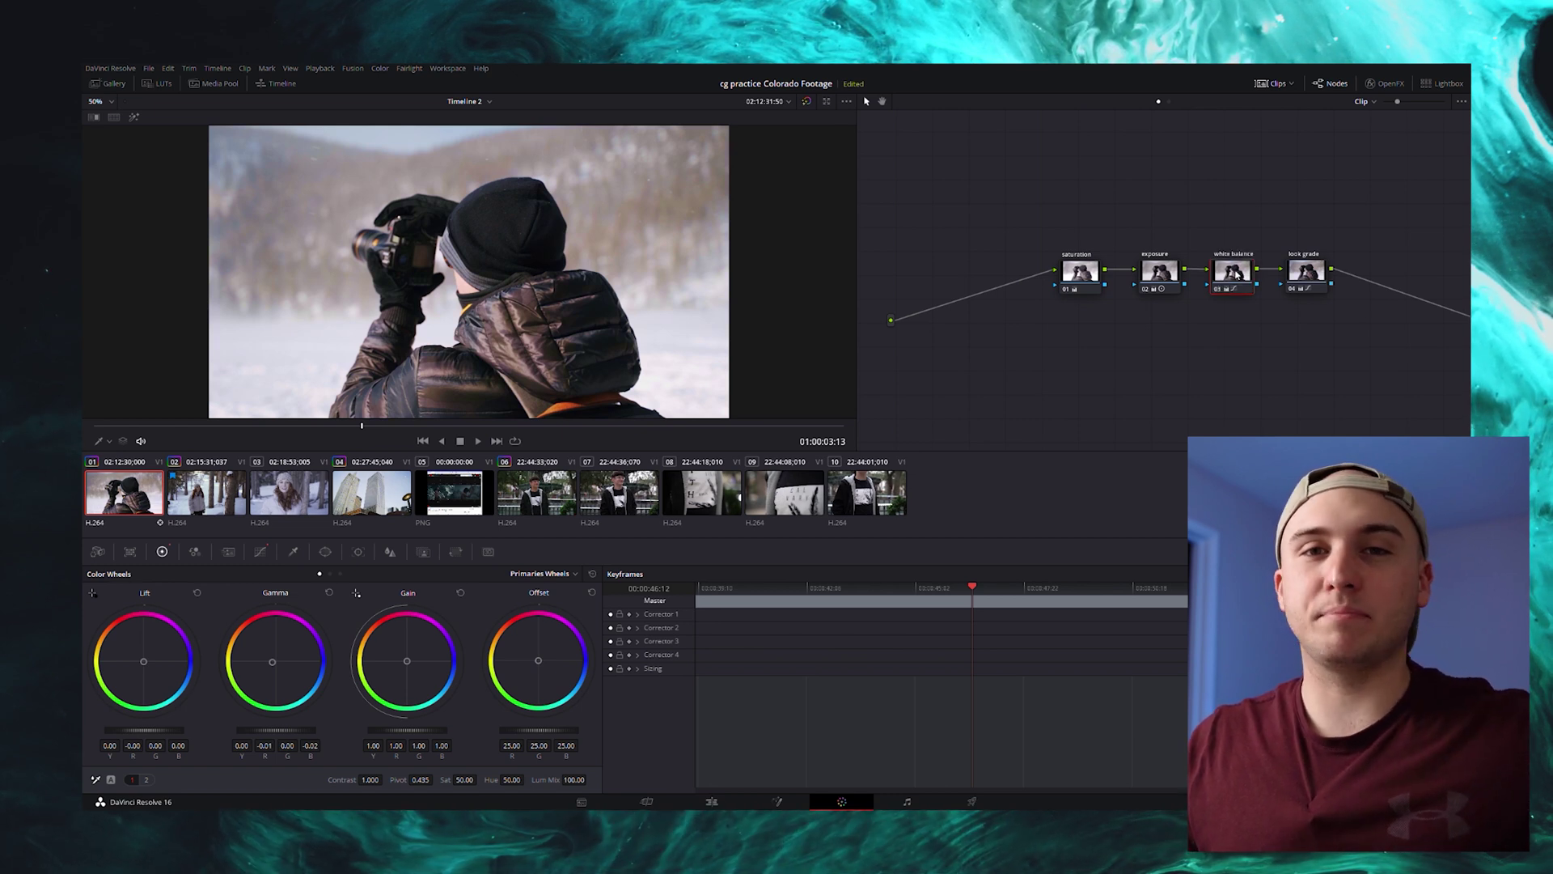
pyautogui.click(147, 780)
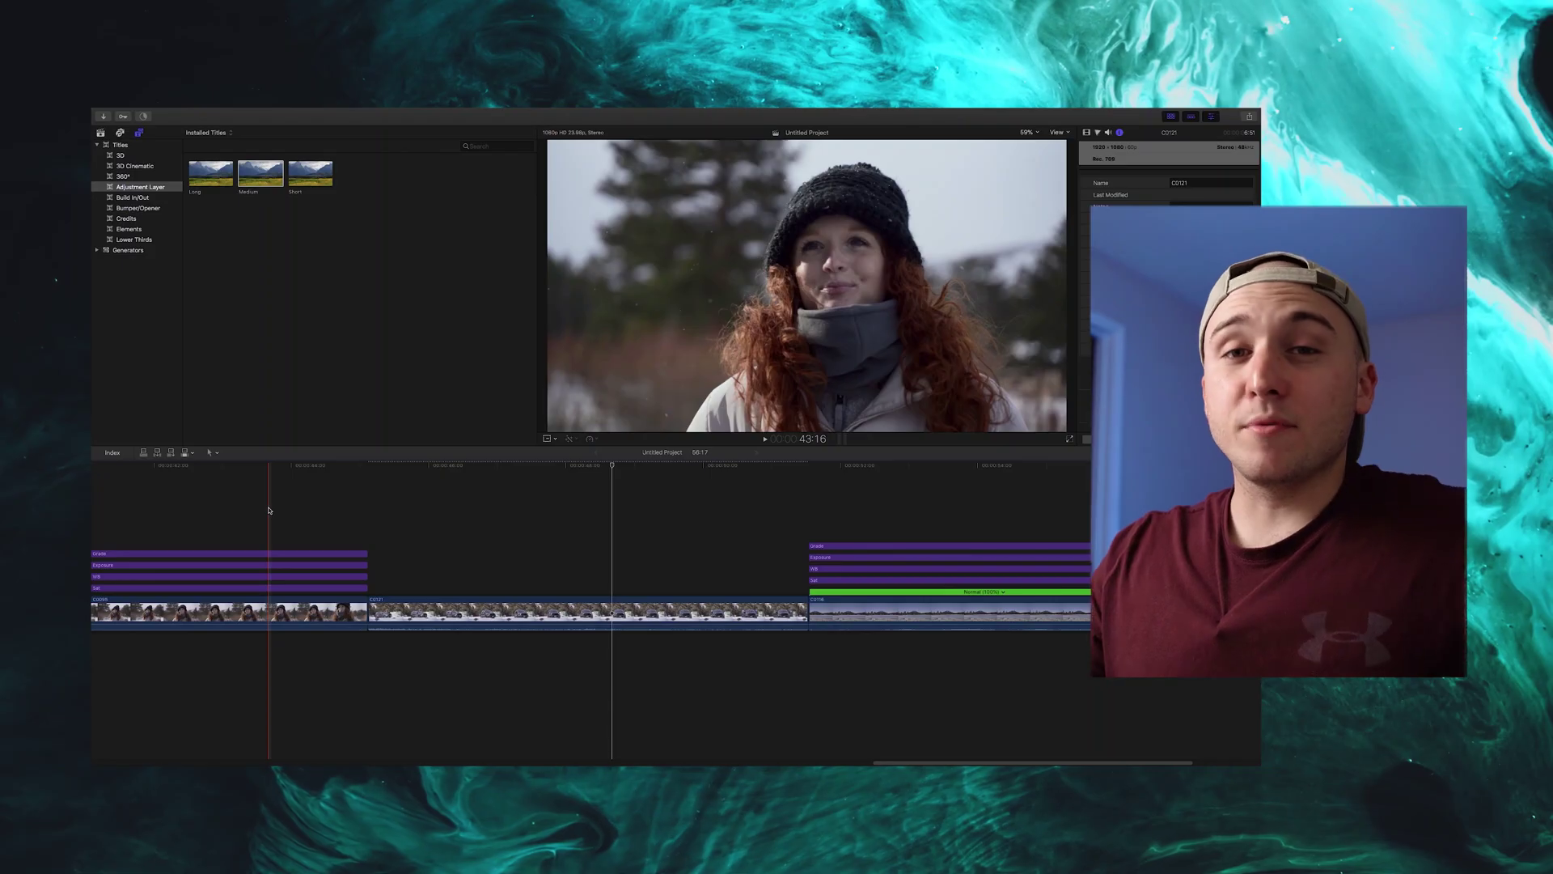
# - Connect Medium adjustment layers above the car clip, naming the bottom 'Sat' and the third 'Expo'
pyautogui.click(278, 183)
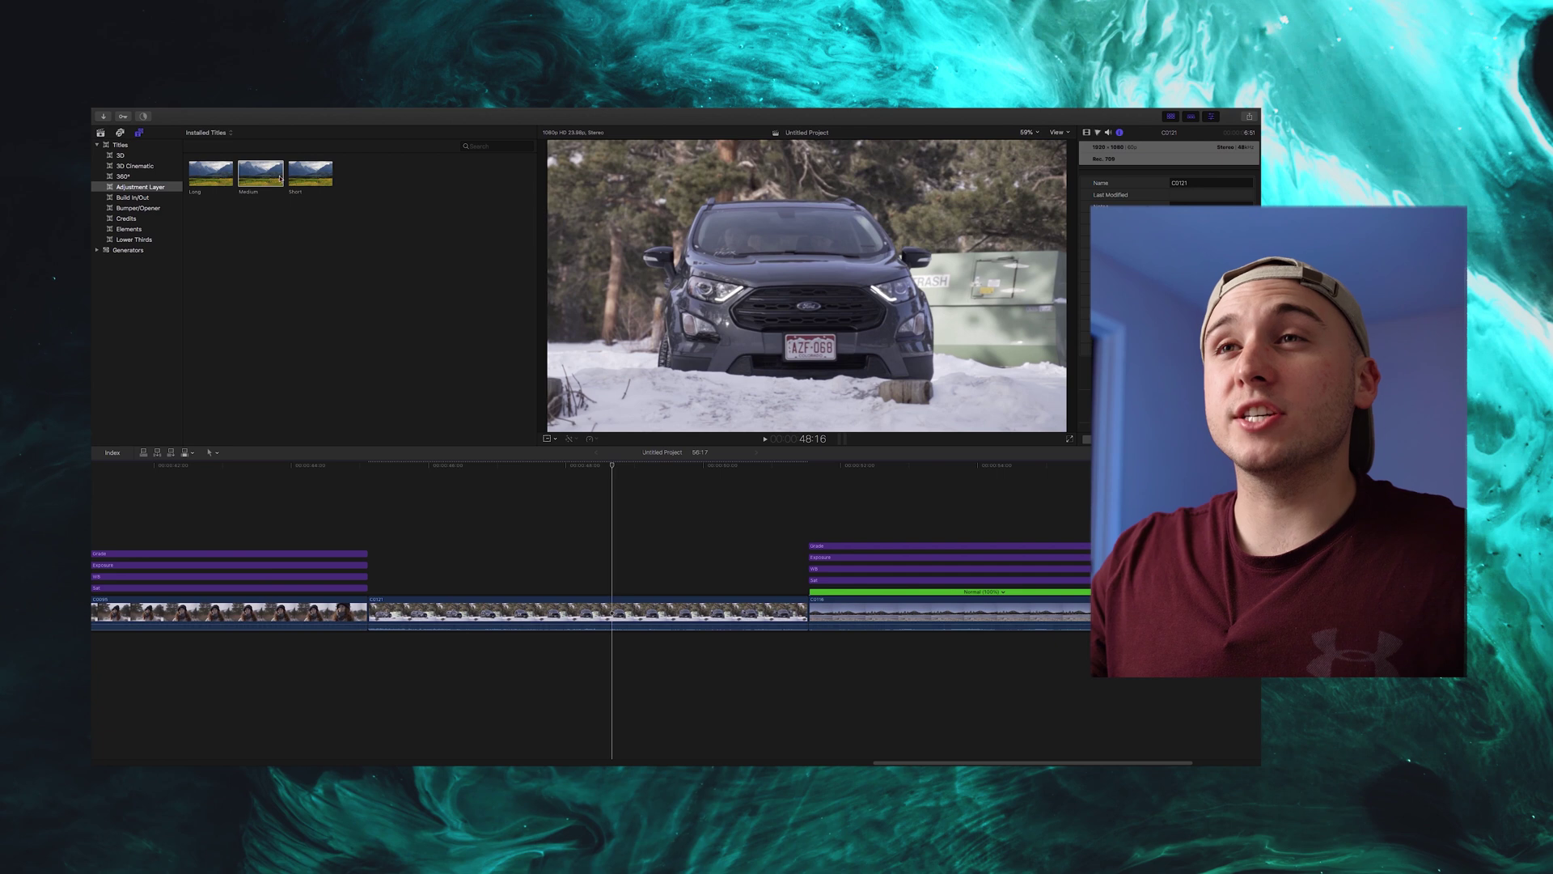
pyautogui.press('q')
pyautogui.press('q')
pyautogui.press('q')
pyautogui.press('q')
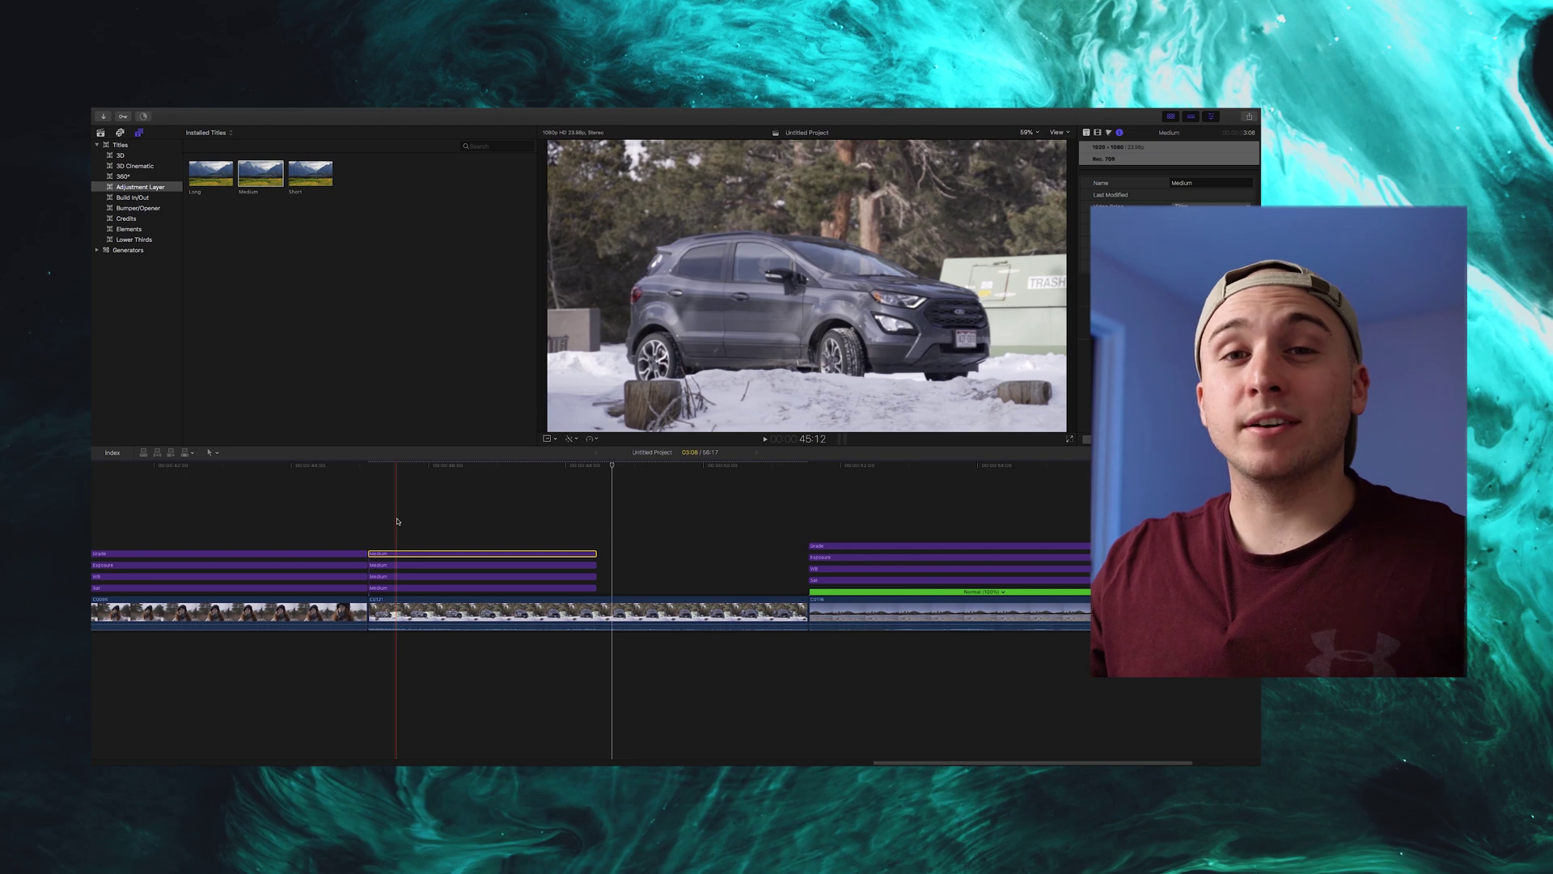
pyautogui.rightClick(380, 587)
pyautogui.click(404, 600)
pyautogui.write('Sat')
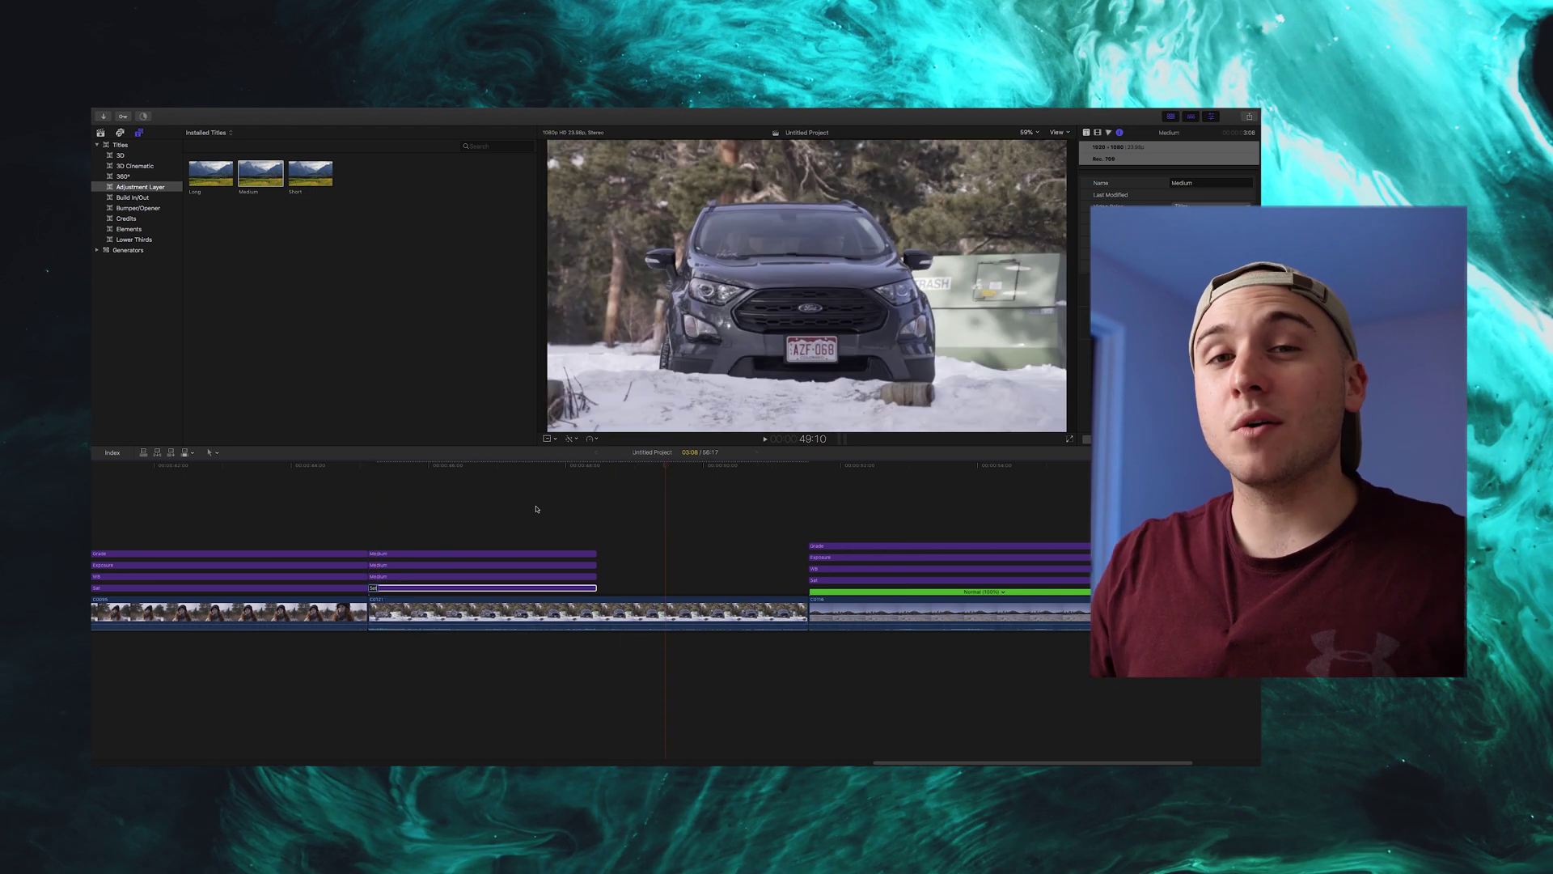
pyautogui.press('Return')
pyautogui.rightClick(397, 576)
pyautogui.click(416, 589)
pyautogui.write('Expo')
pyautogui.press('Return')
# - Name the upper layers 'White Balance' and 'Look grade', then extend all to the car clip's end
pyautogui.rightClick(393, 565)
pyautogui.click(413, 578)
pyautogui.write('White Balance')
pyautogui.press('Return')
pyautogui.rightClick(390, 553)
pyautogui.click(410, 566)
pyautogui.write('Look grade')
pyautogui.press('Return')
pyautogui.moveTo(596, 554); pyautogui.dragTo(806, 553)
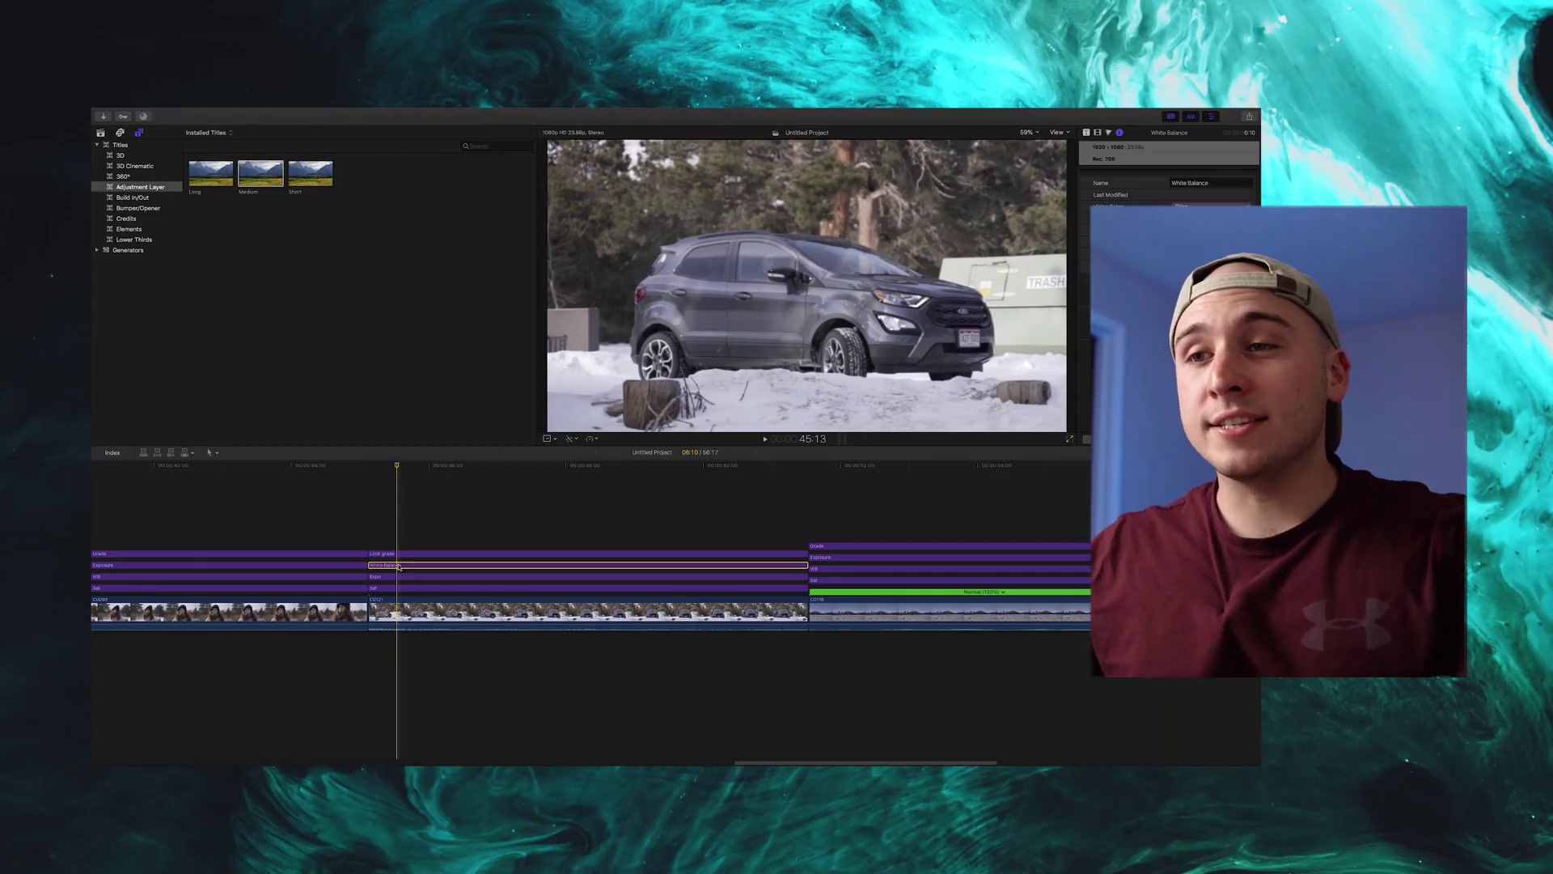
# - Move the playhead earlier and inspect the four adjustment layers over the first clip
pyautogui.click(396, 588)
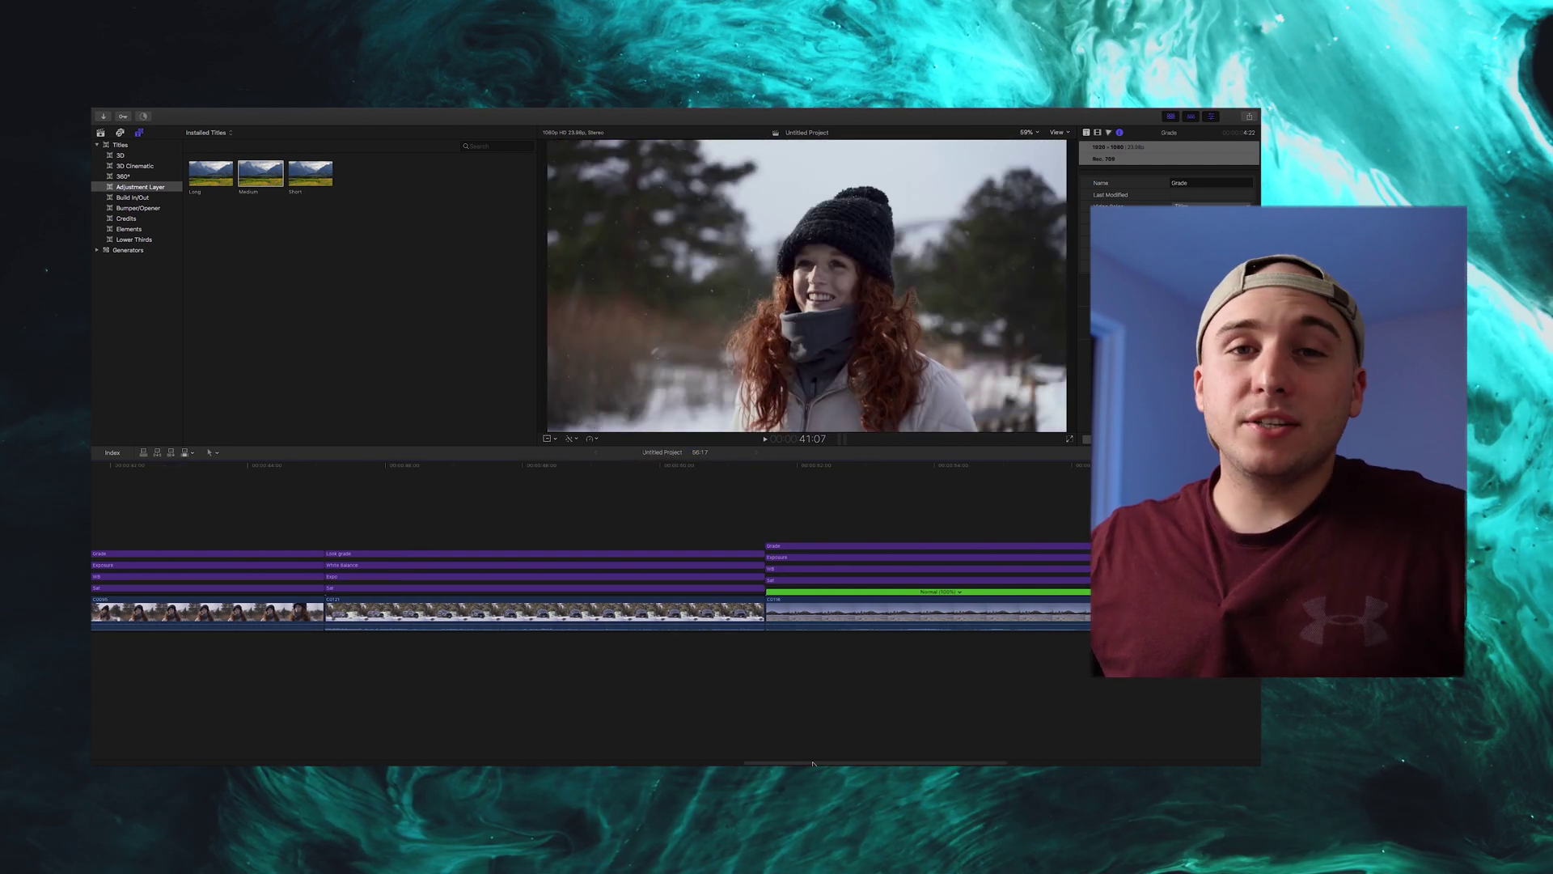
pyautogui.moveTo(812, 764); pyautogui.dragTo(782, 764)
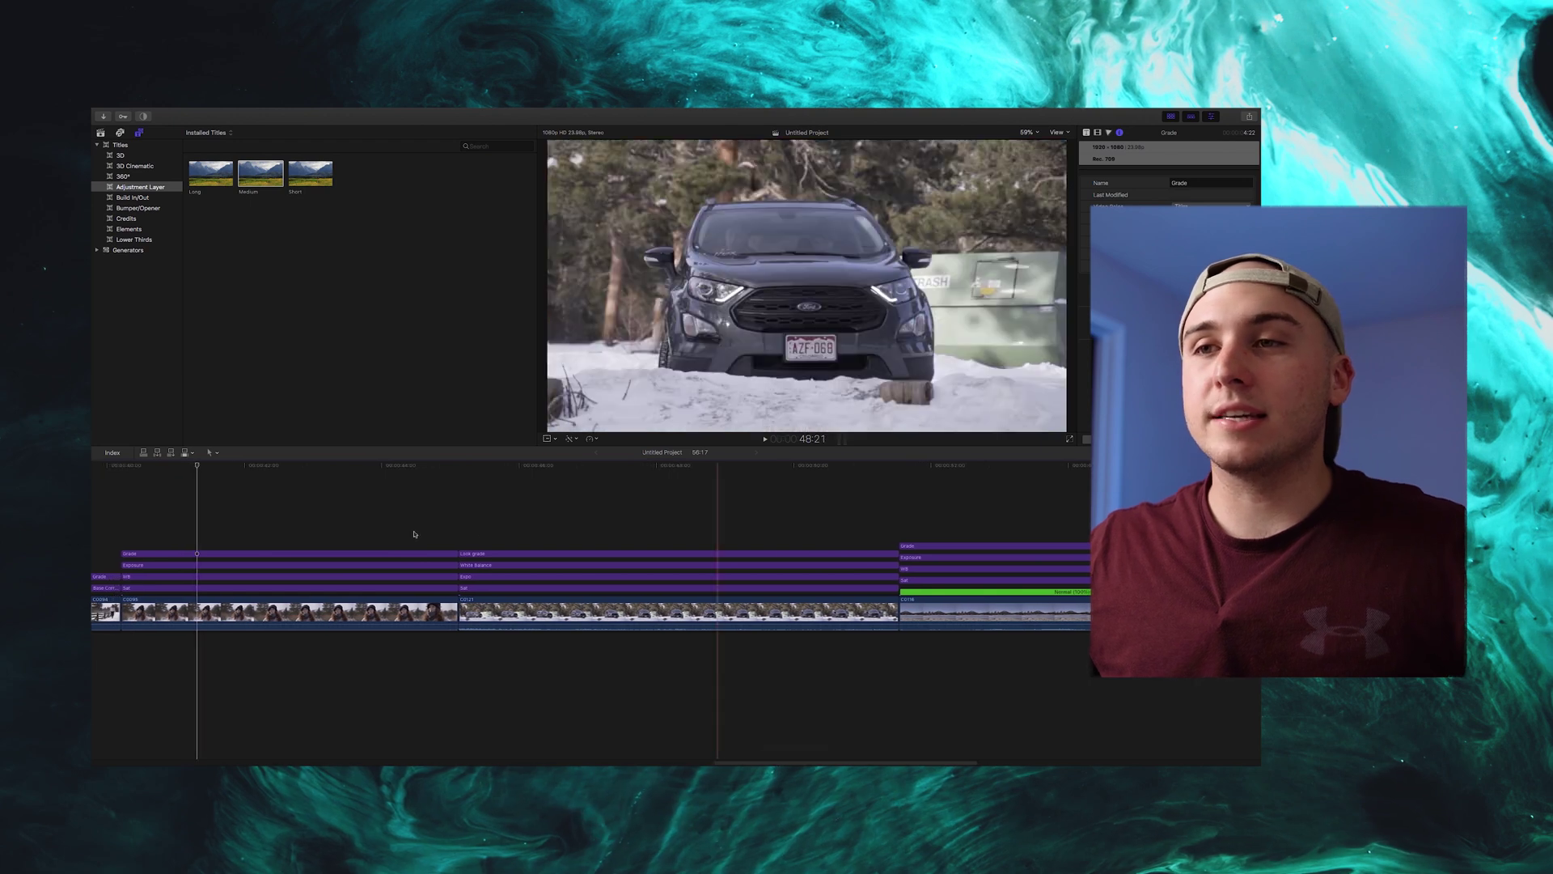
pyautogui.click(307, 462)
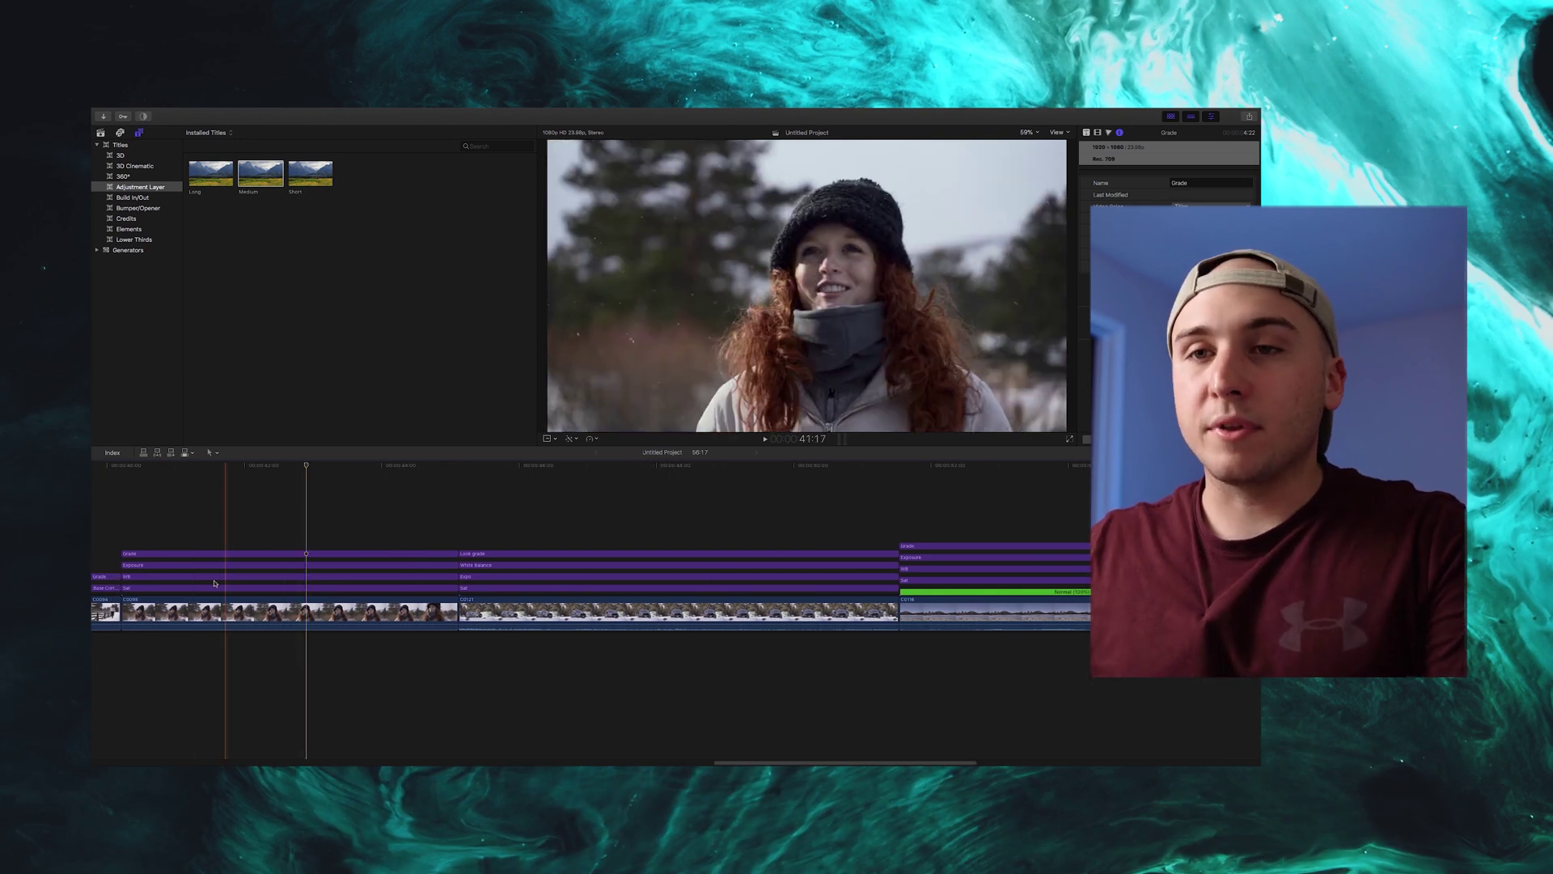
pyautogui.moveTo(235, 517); pyautogui.dragTo(178, 587)
pyautogui.press('super+4')
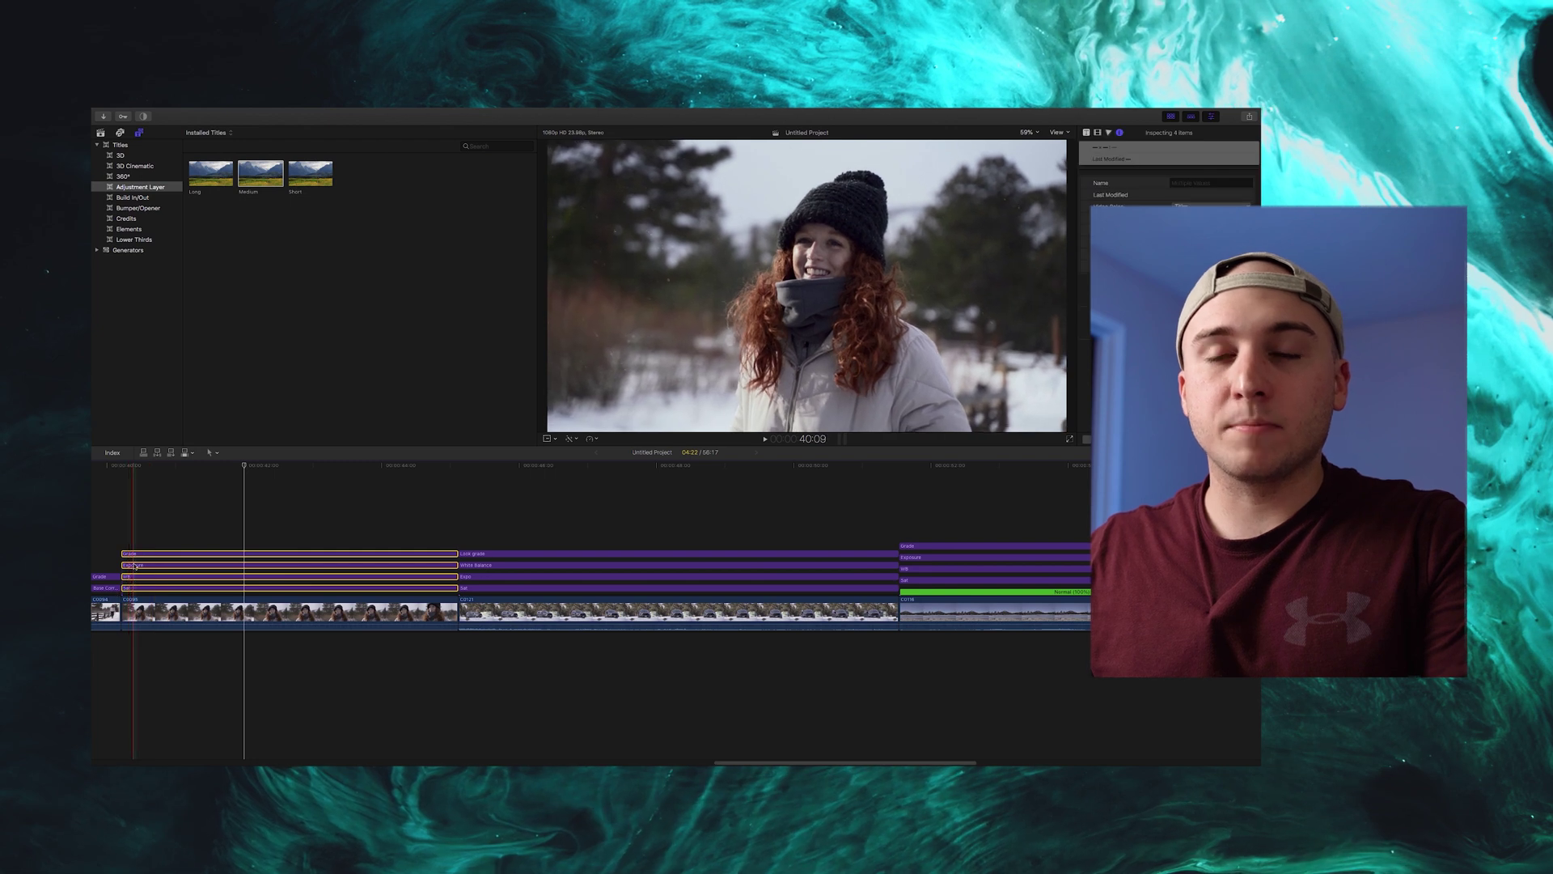
# - Disable the Grade, Exposure, WB and Sat layers over the first clip, then select Sat
pyautogui.click(144, 539)
pyautogui.click(144, 554)
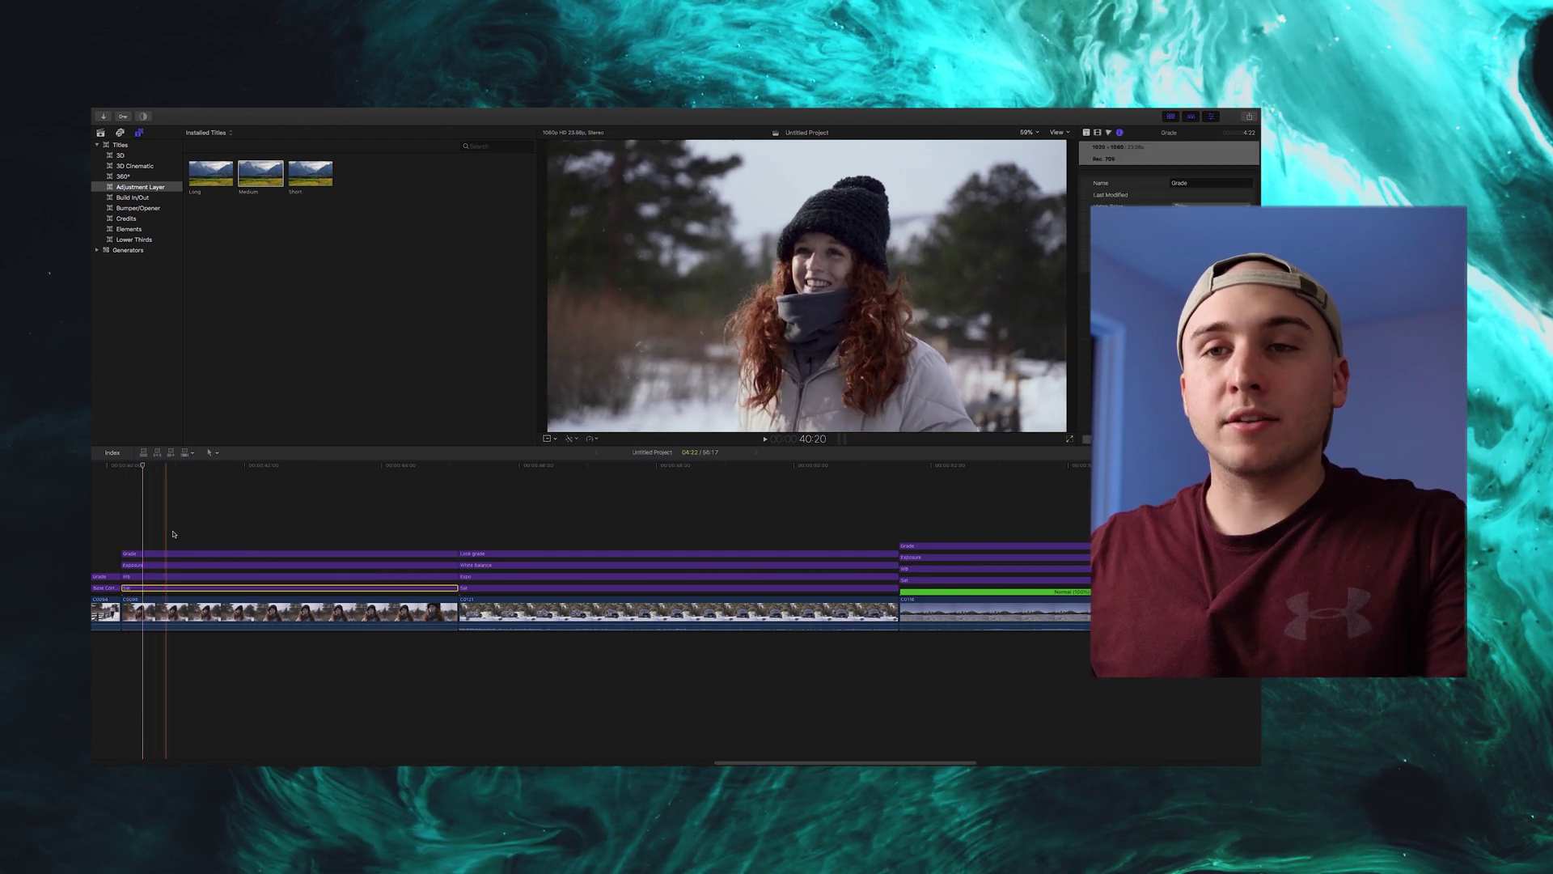
pyautogui.keyDown('super'); pyautogui.click(174, 565); pyautogui.keyUp('super')
pyautogui.keyDown('super'); pyautogui.click(174, 576); pyautogui.keyUp('super')
pyautogui.keyDown('super'); pyautogui.click(174, 587); pyautogui.keyUp('super')
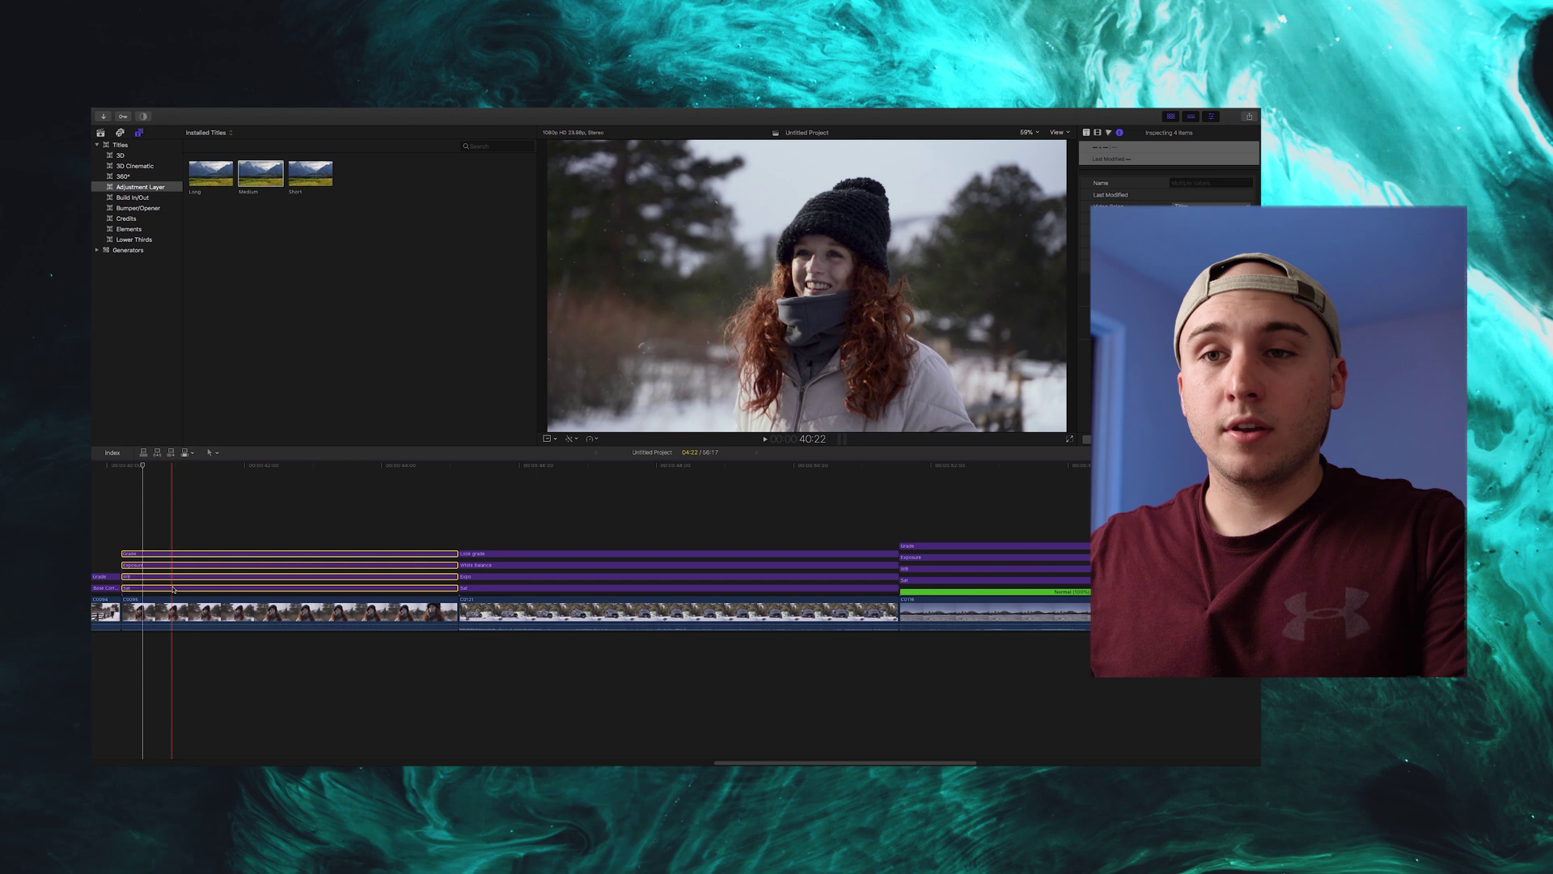
pyautogui.press('v')
pyautogui.click(264, 517)
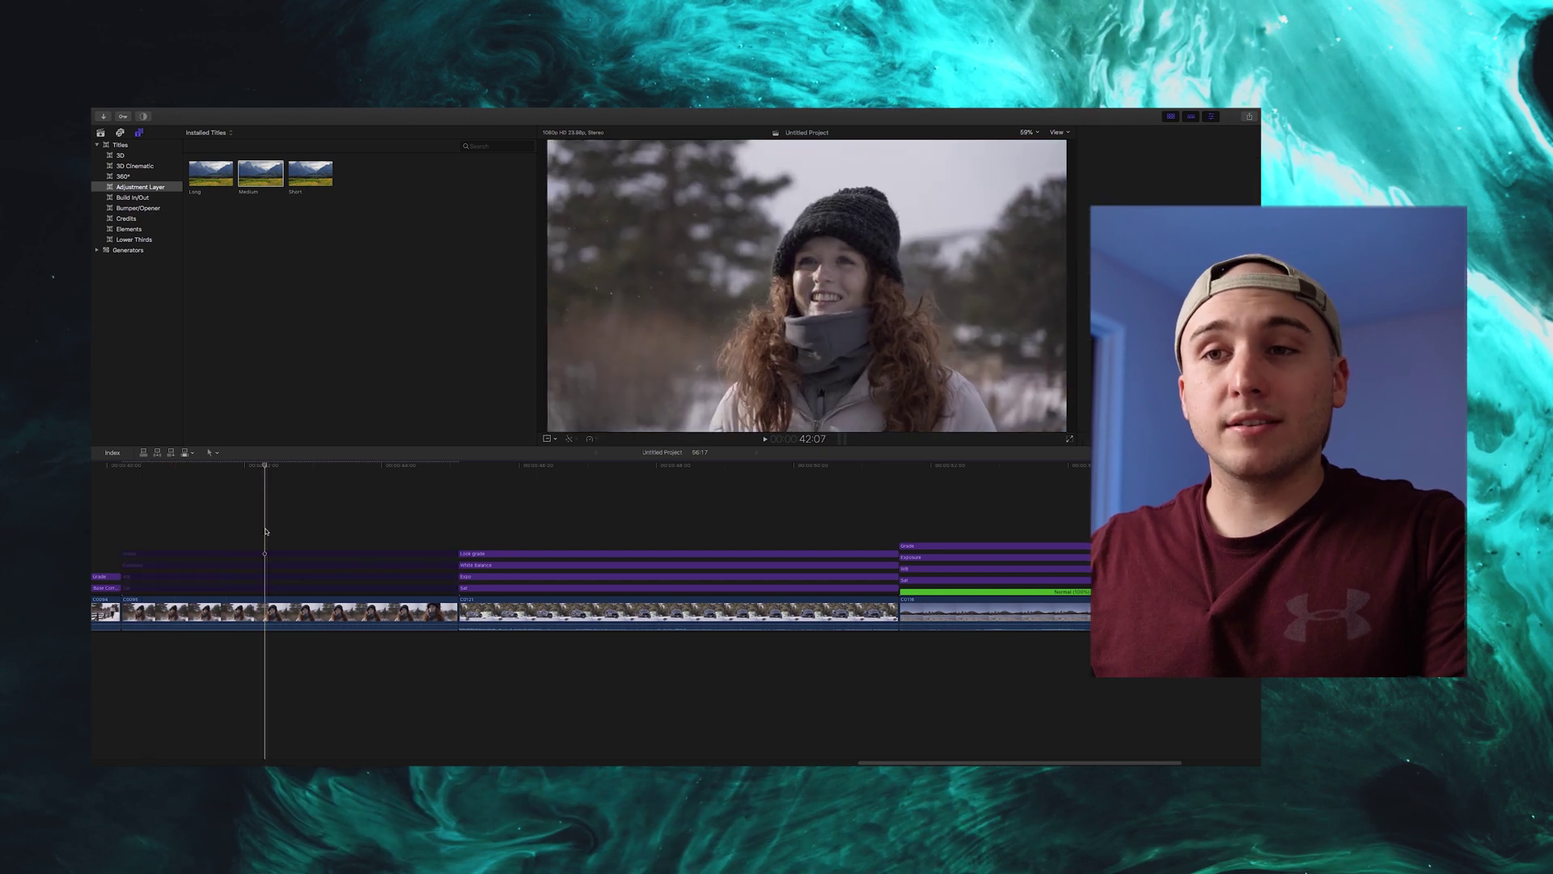
pyautogui.click(248, 589)
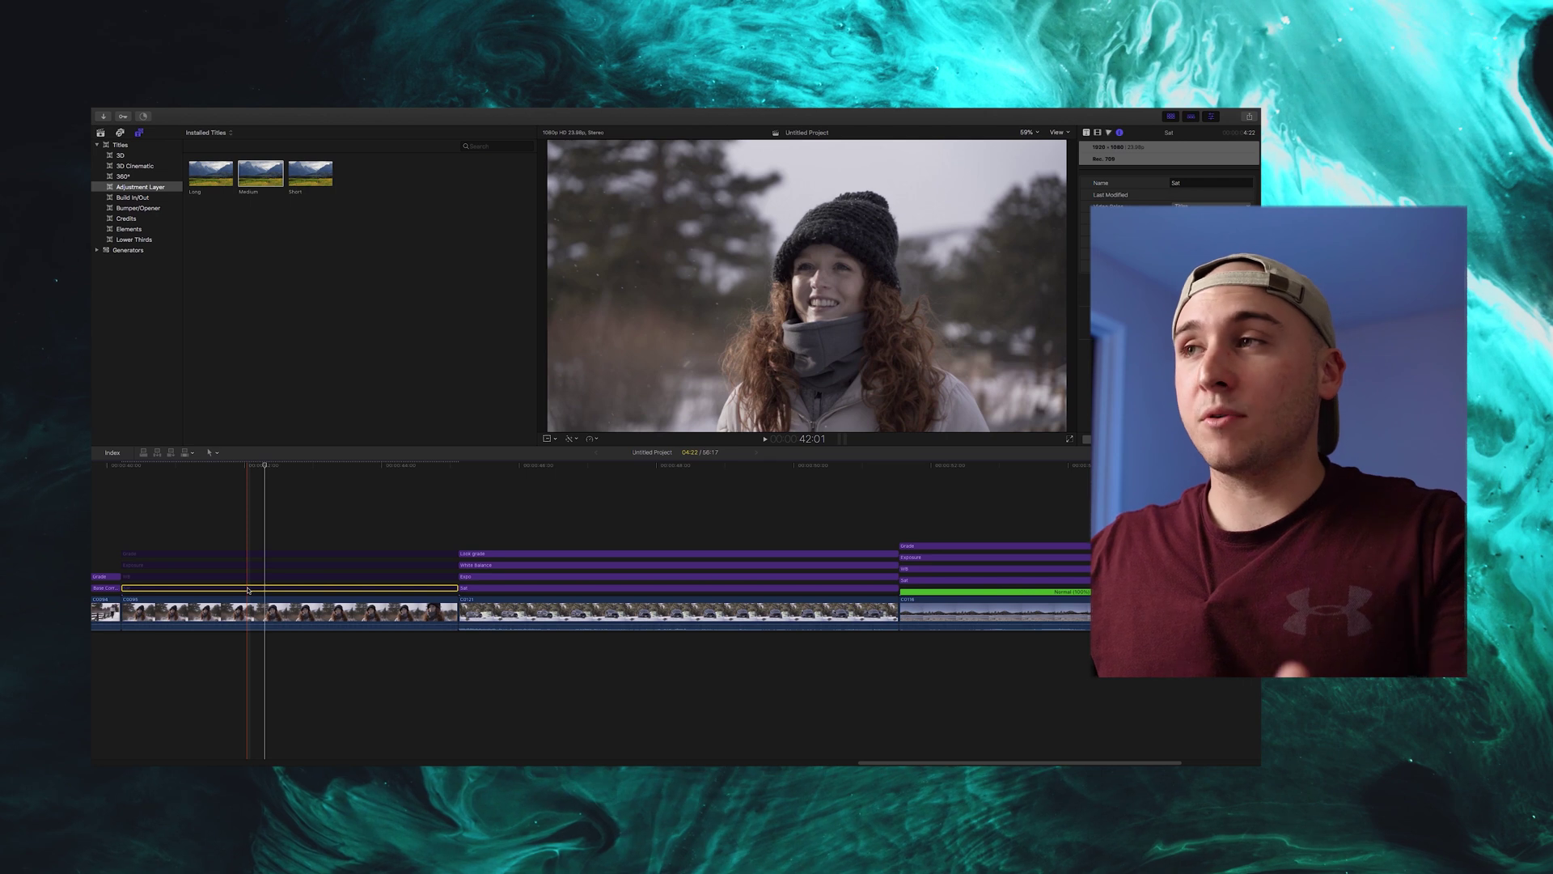
# - Re-enable Sat, then Exposure, WB and finally Grade over the first winter clip
pyautogui.press('v')
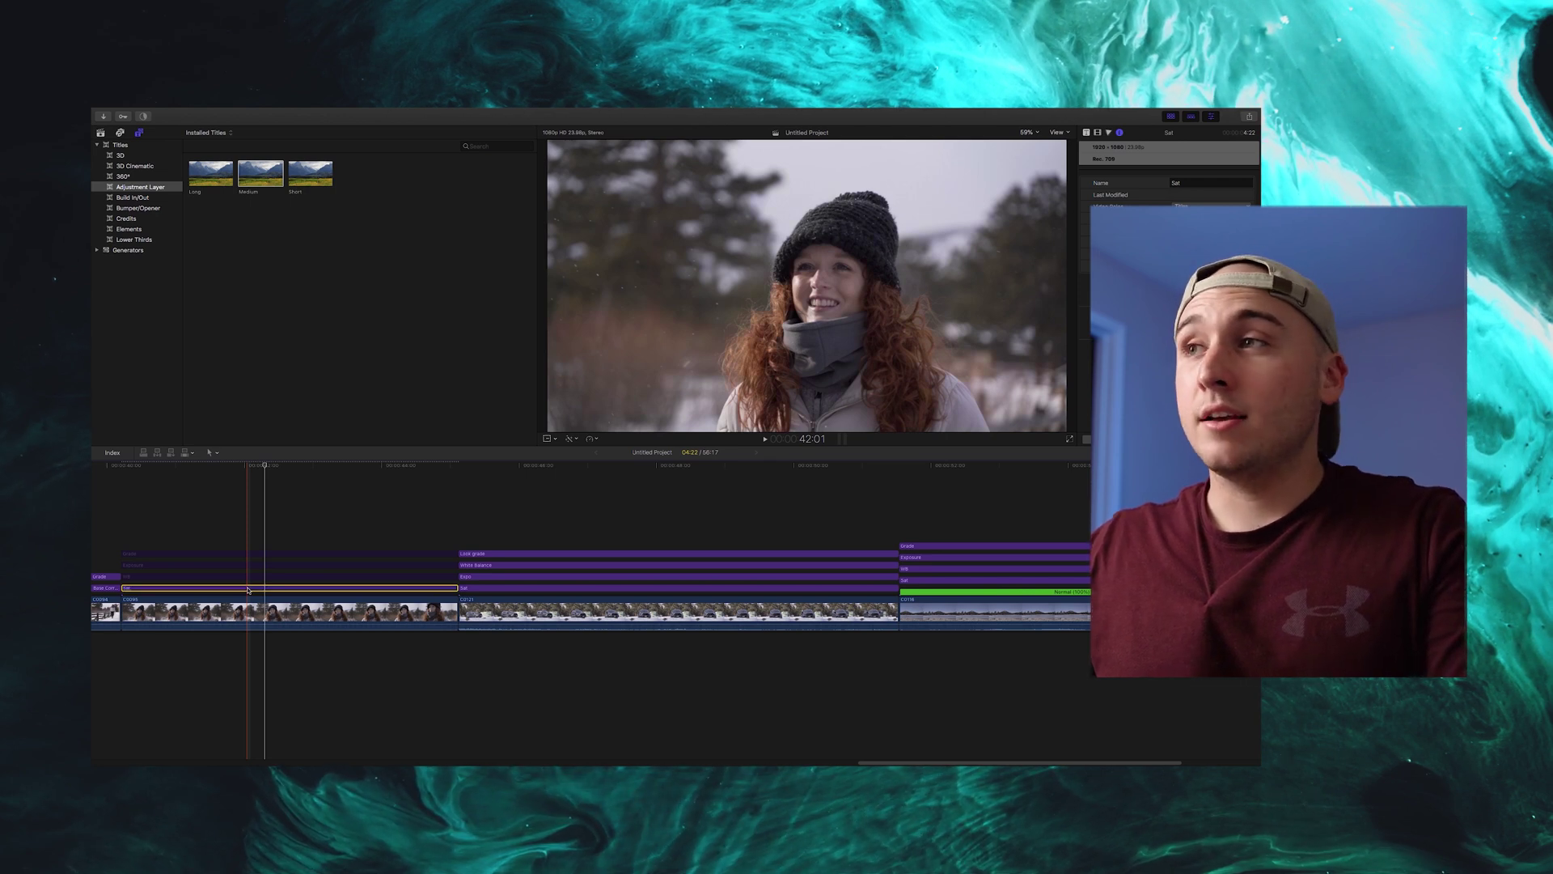
pyautogui.click(233, 566)
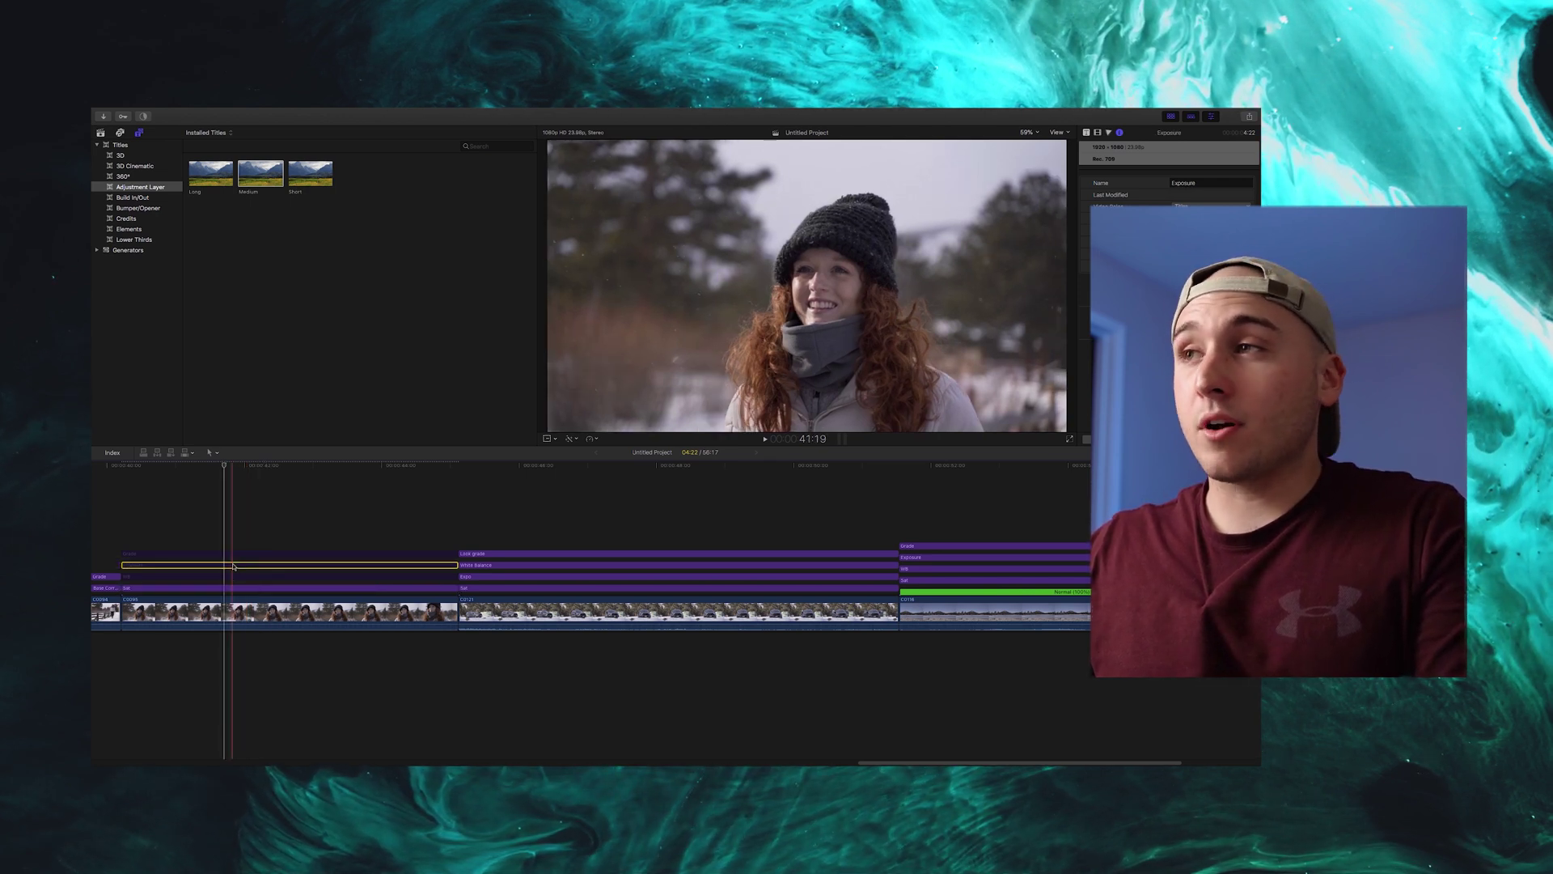
pyautogui.press('v')
pyautogui.click(223, 579)
pyautogui.press('v')
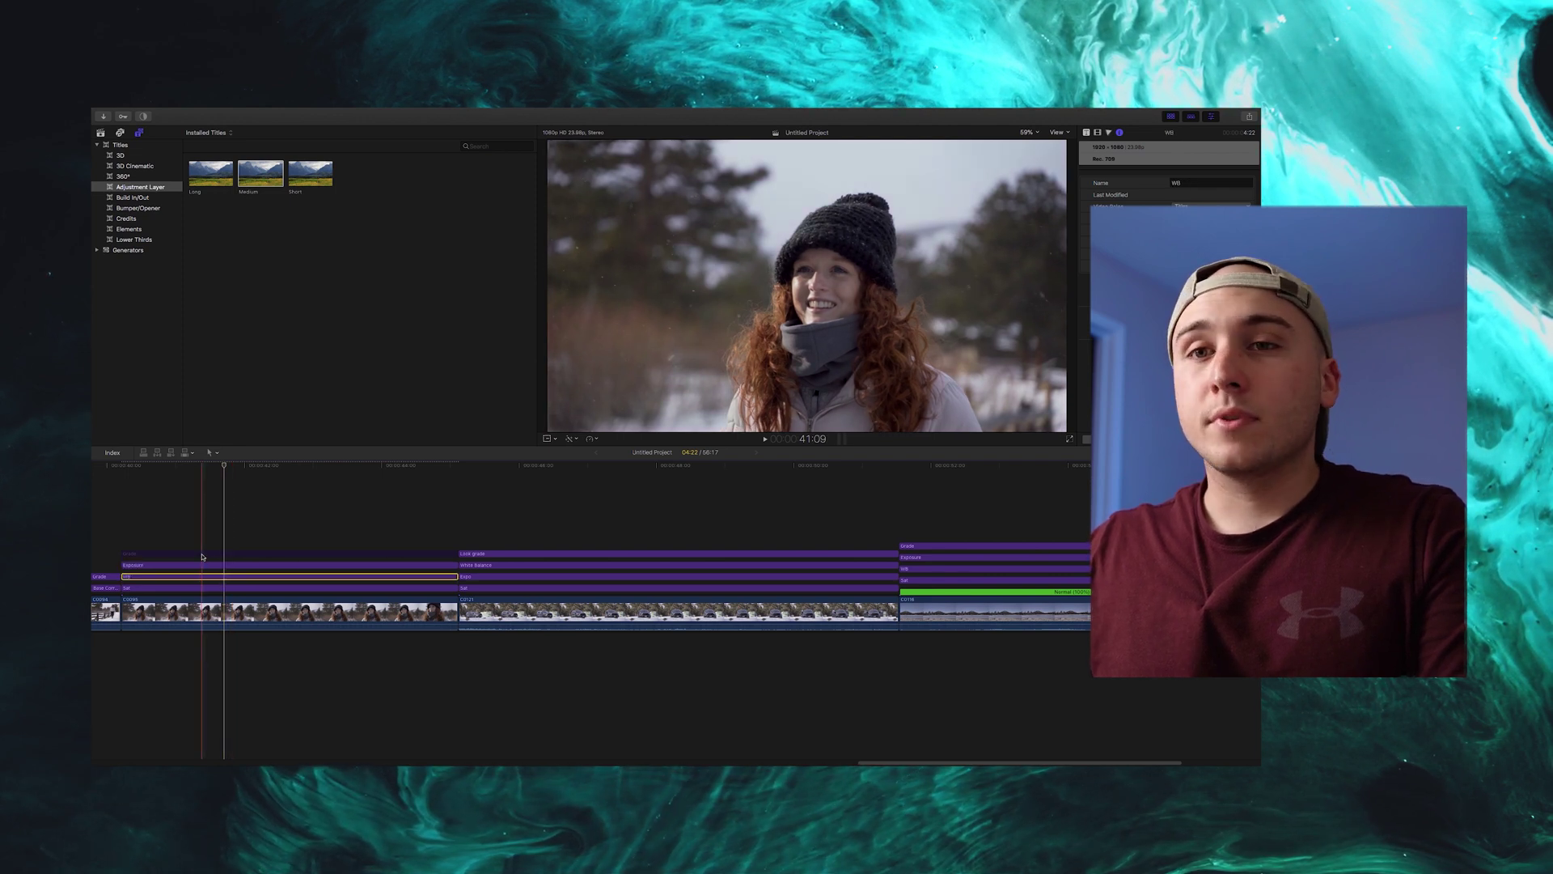
pyautogui.click(203, 554)
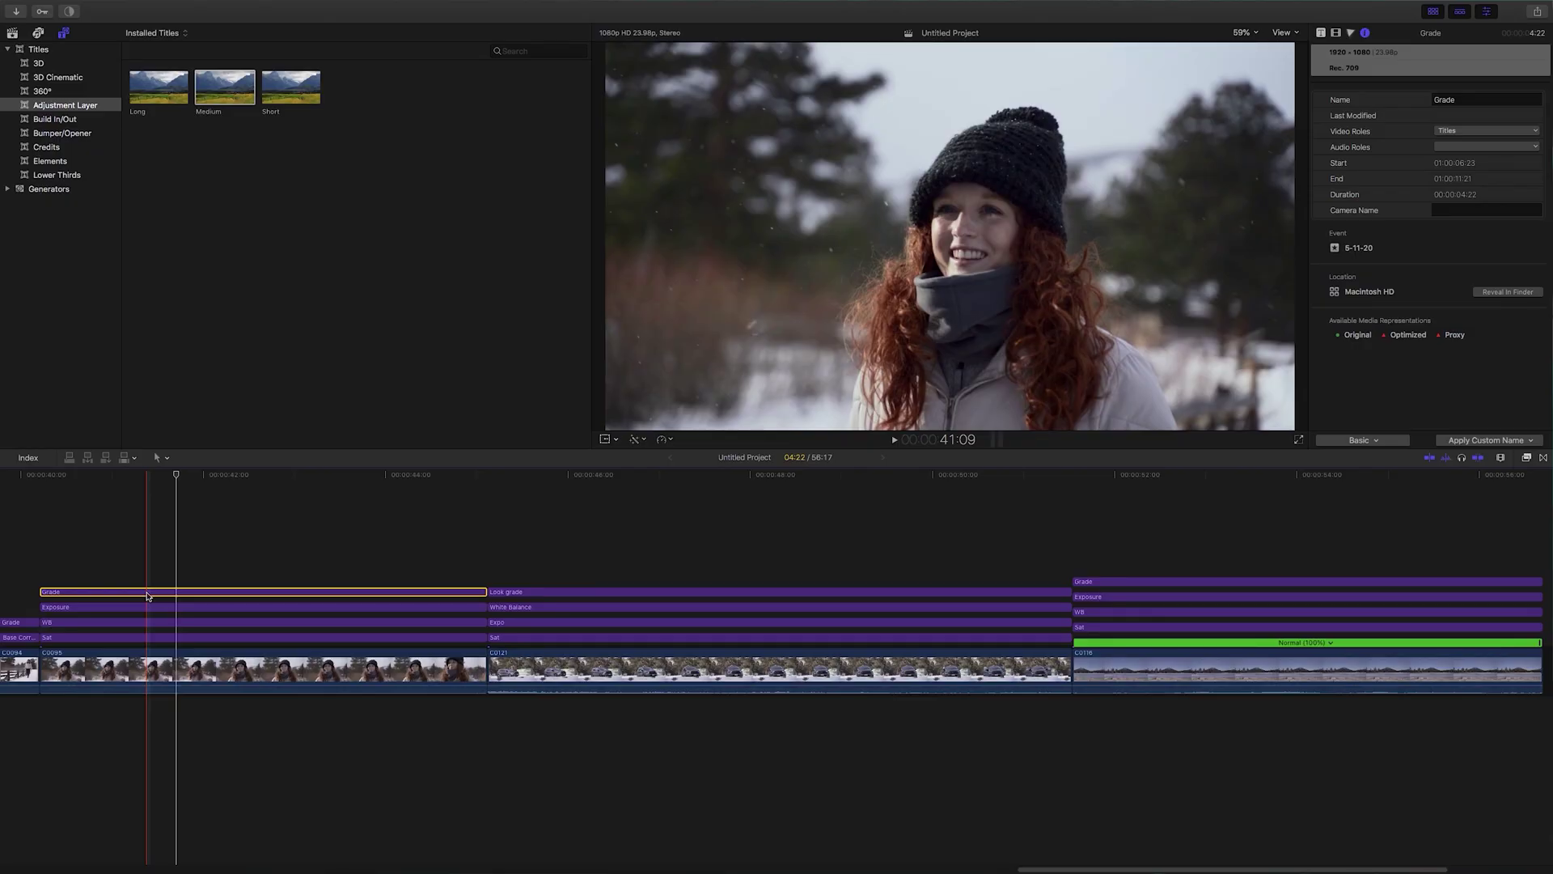
pyautogui.press('v')
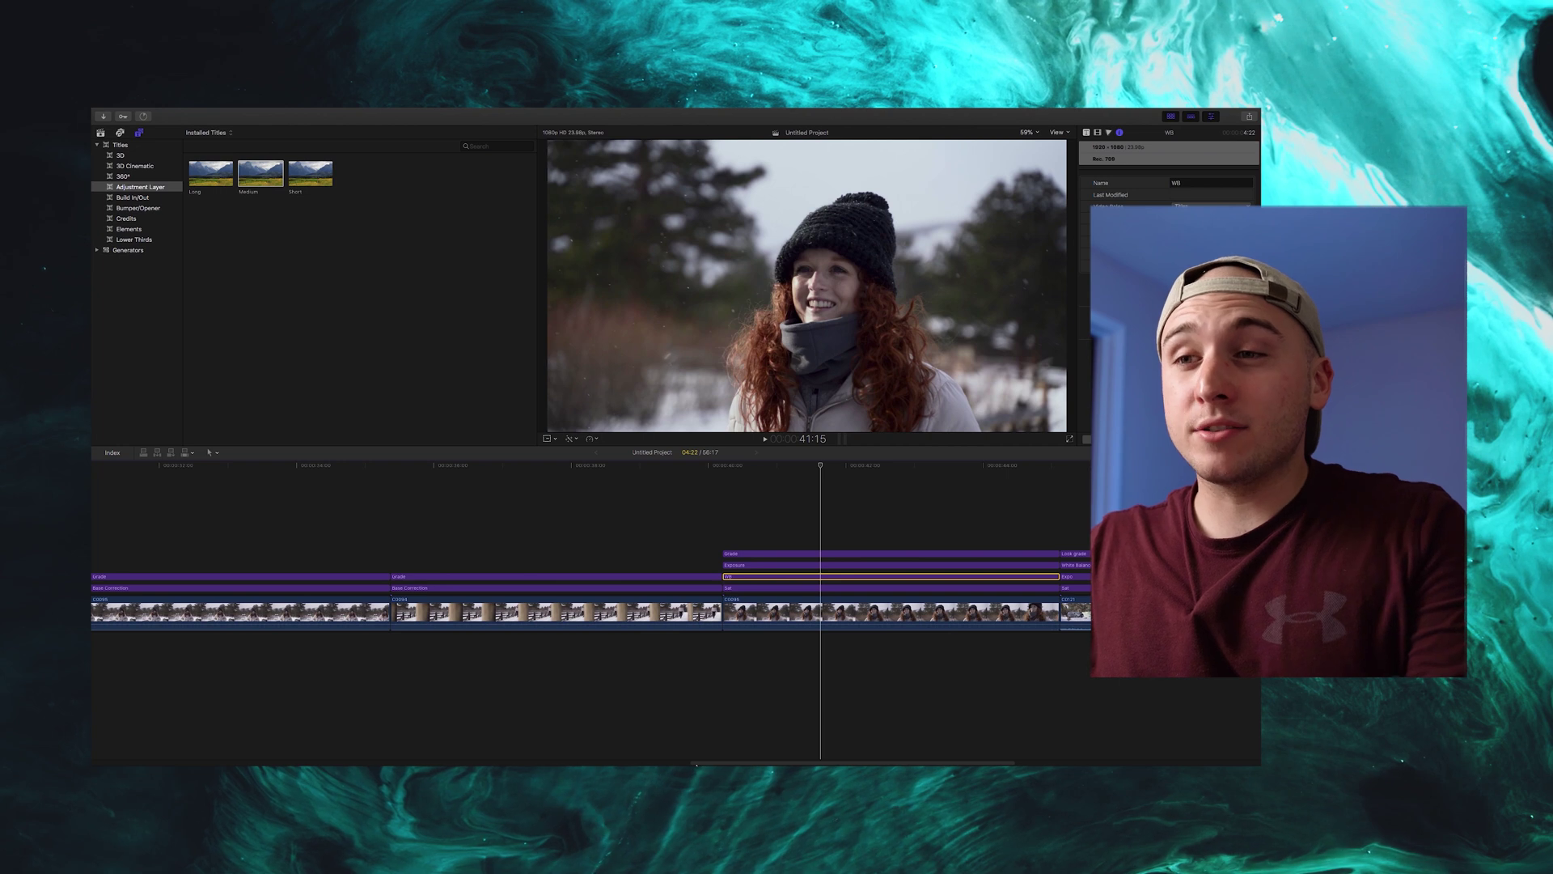
pyautogui.hscroll(-5, 591, 610)
pyautogui.hscroll(-3, 591, 611)
pyautogui.click(327, 578)
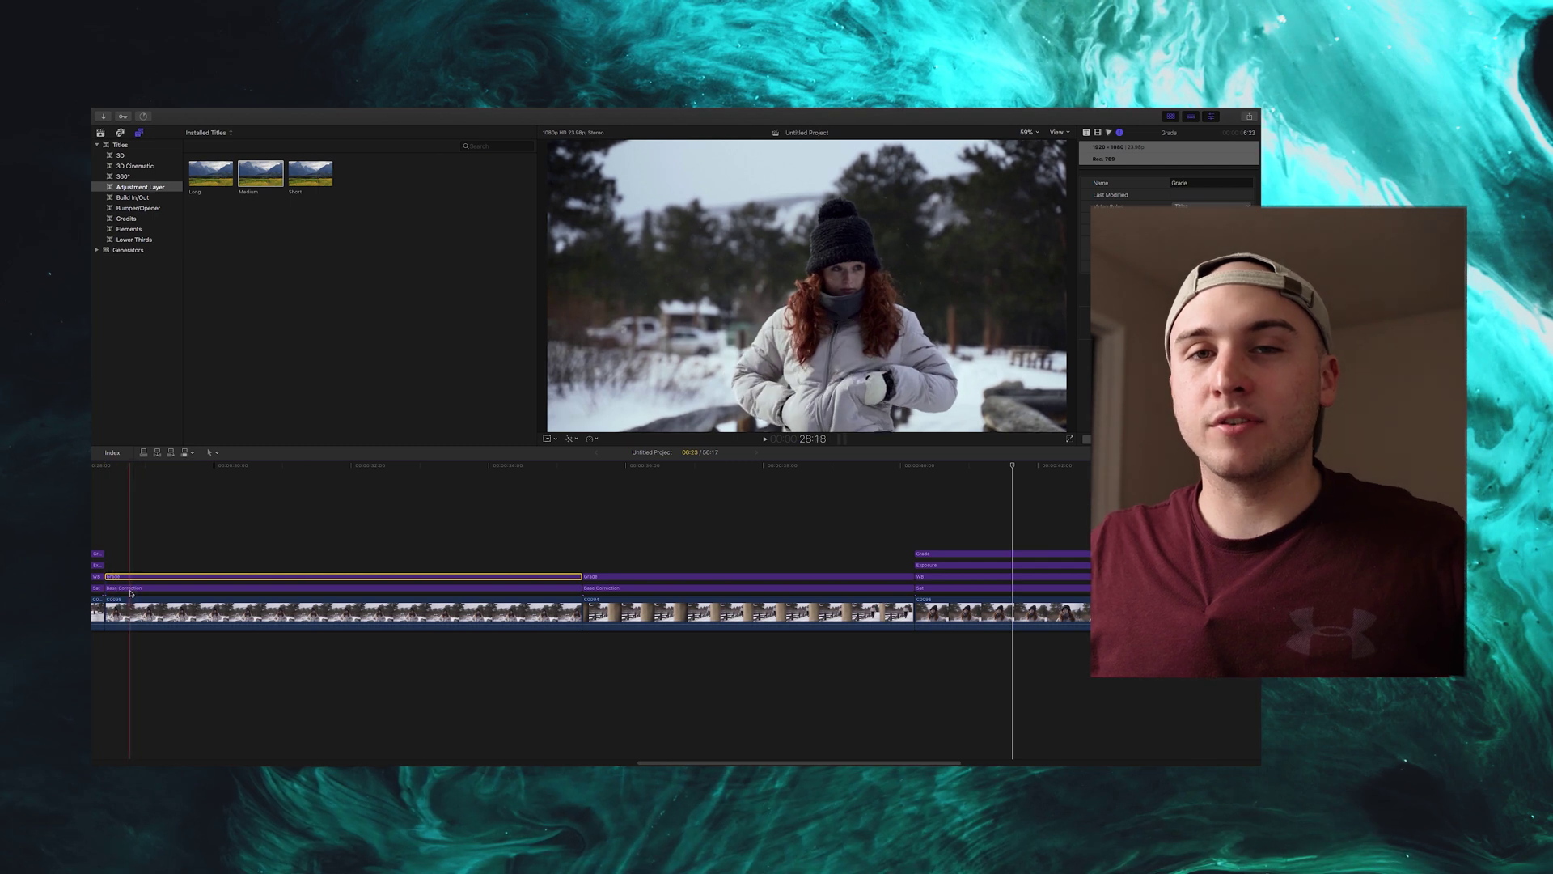
pyautogui.click(132, 589)
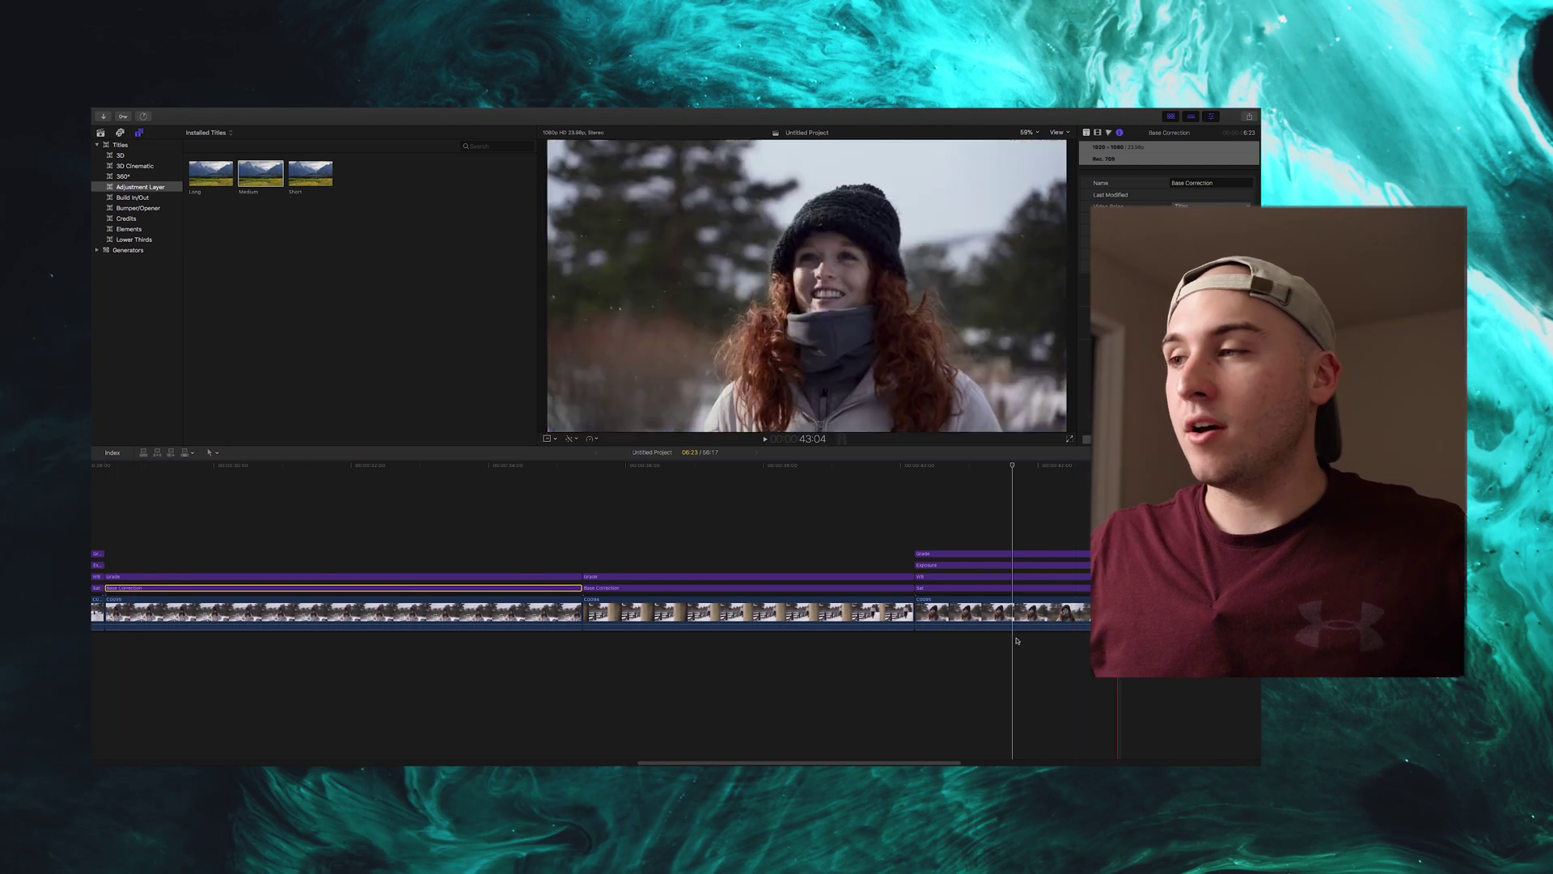
pyautogui.click(707, 584)
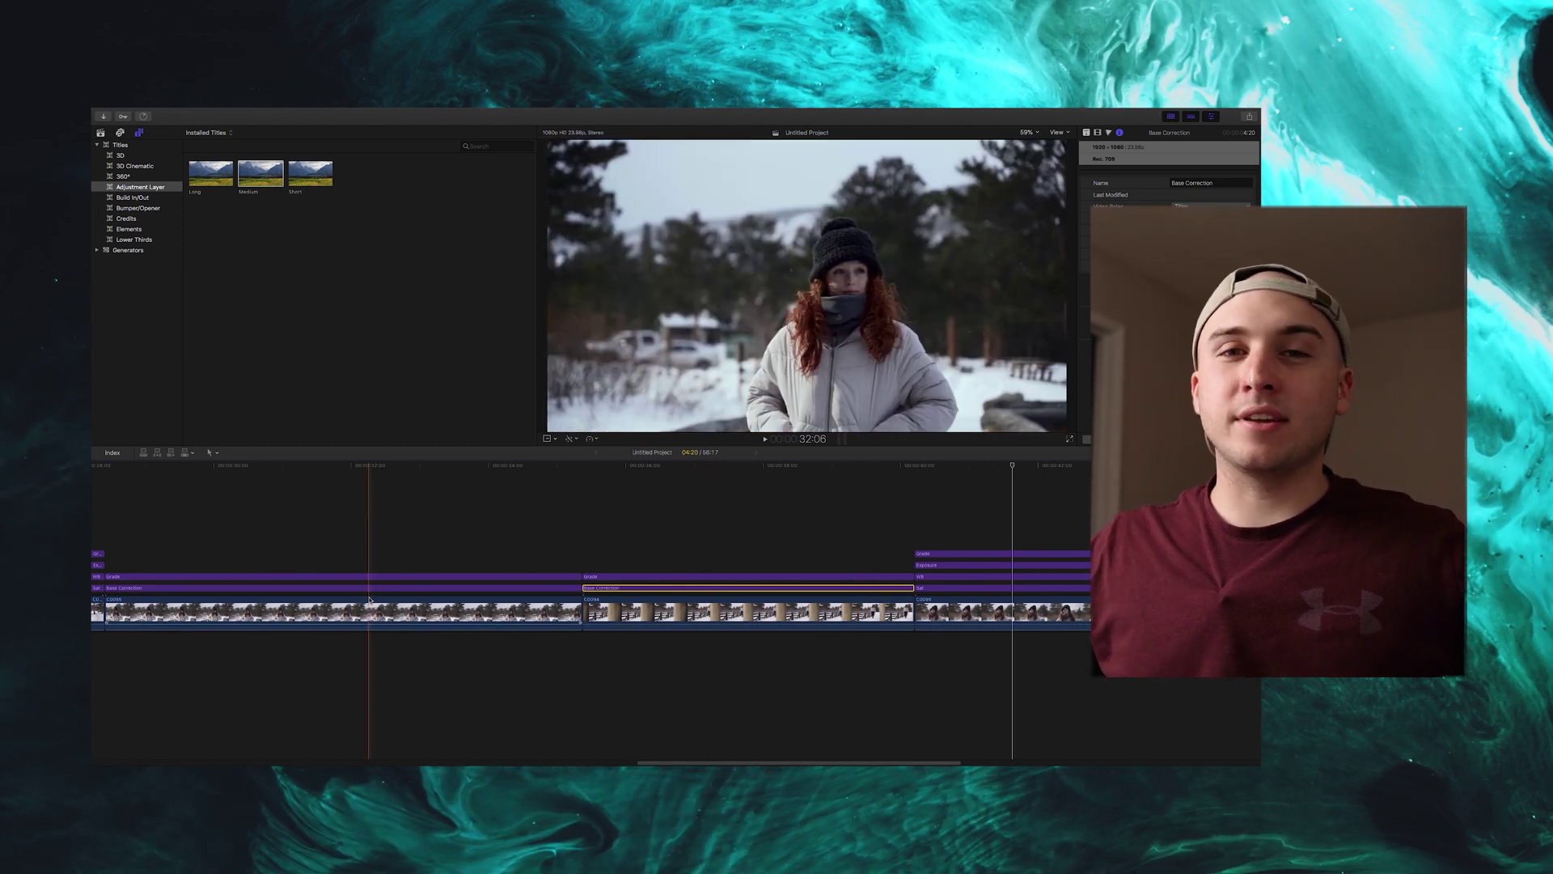
pyautogui.click(136, 588)
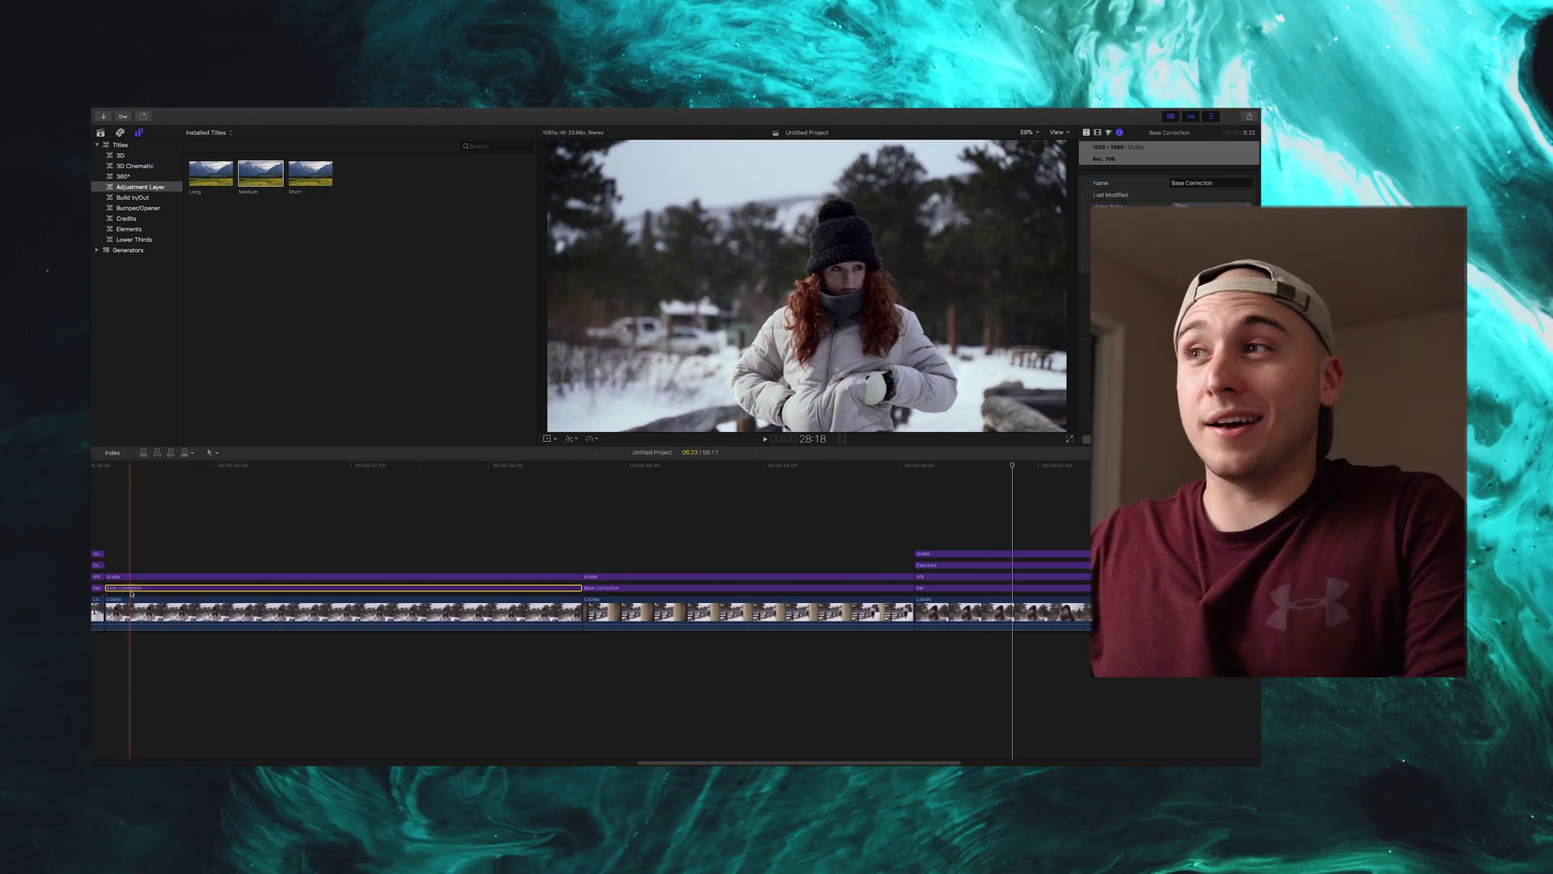
pyautogui.press('v')
pyautogui.press('v')
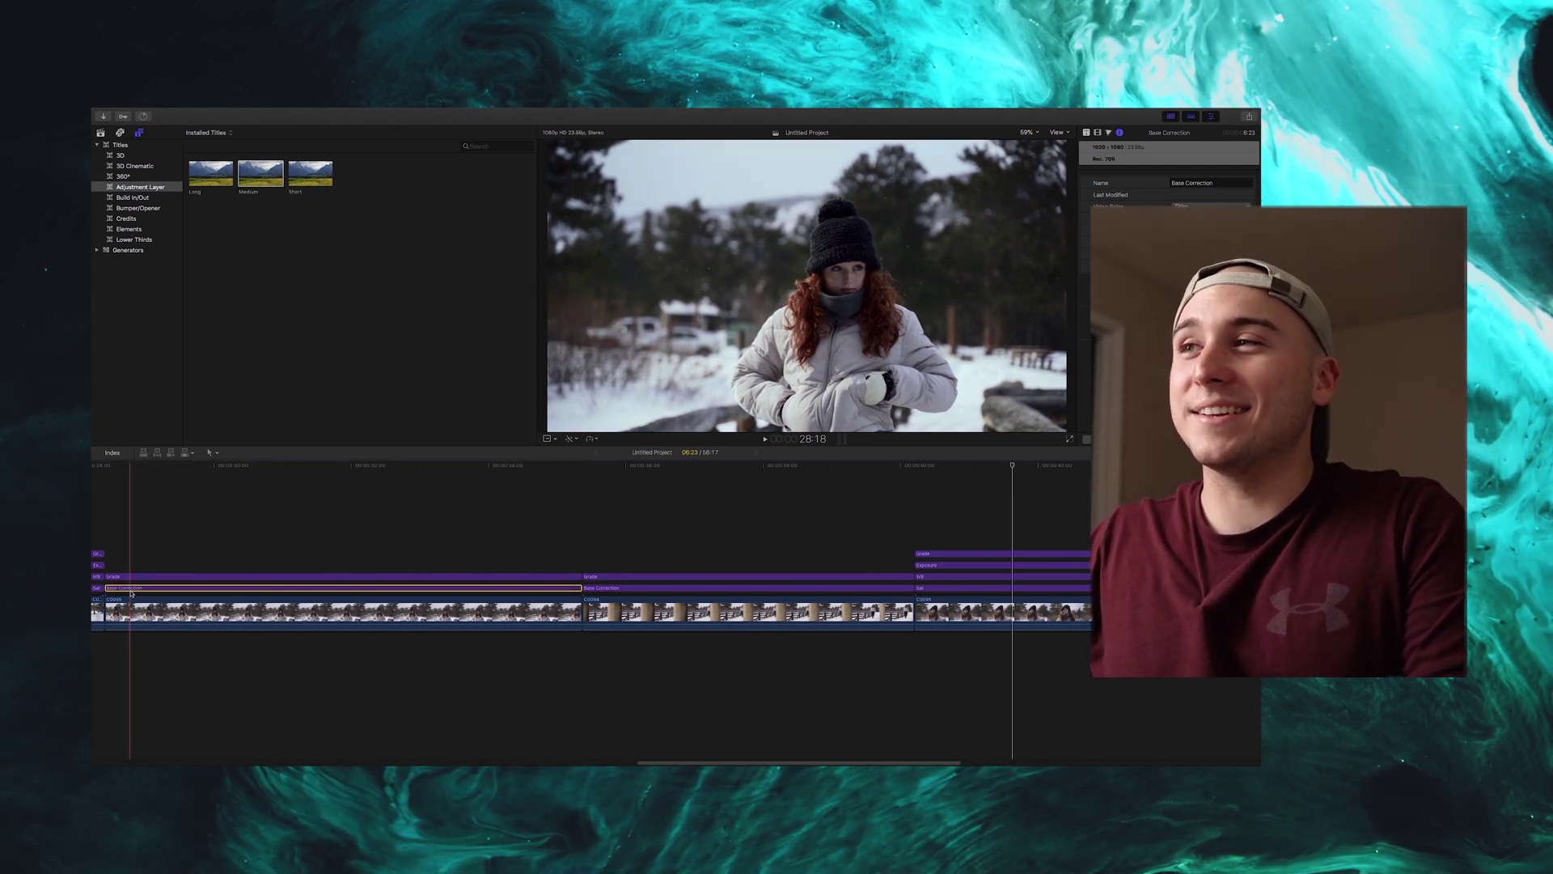
pyautogui.press('v')
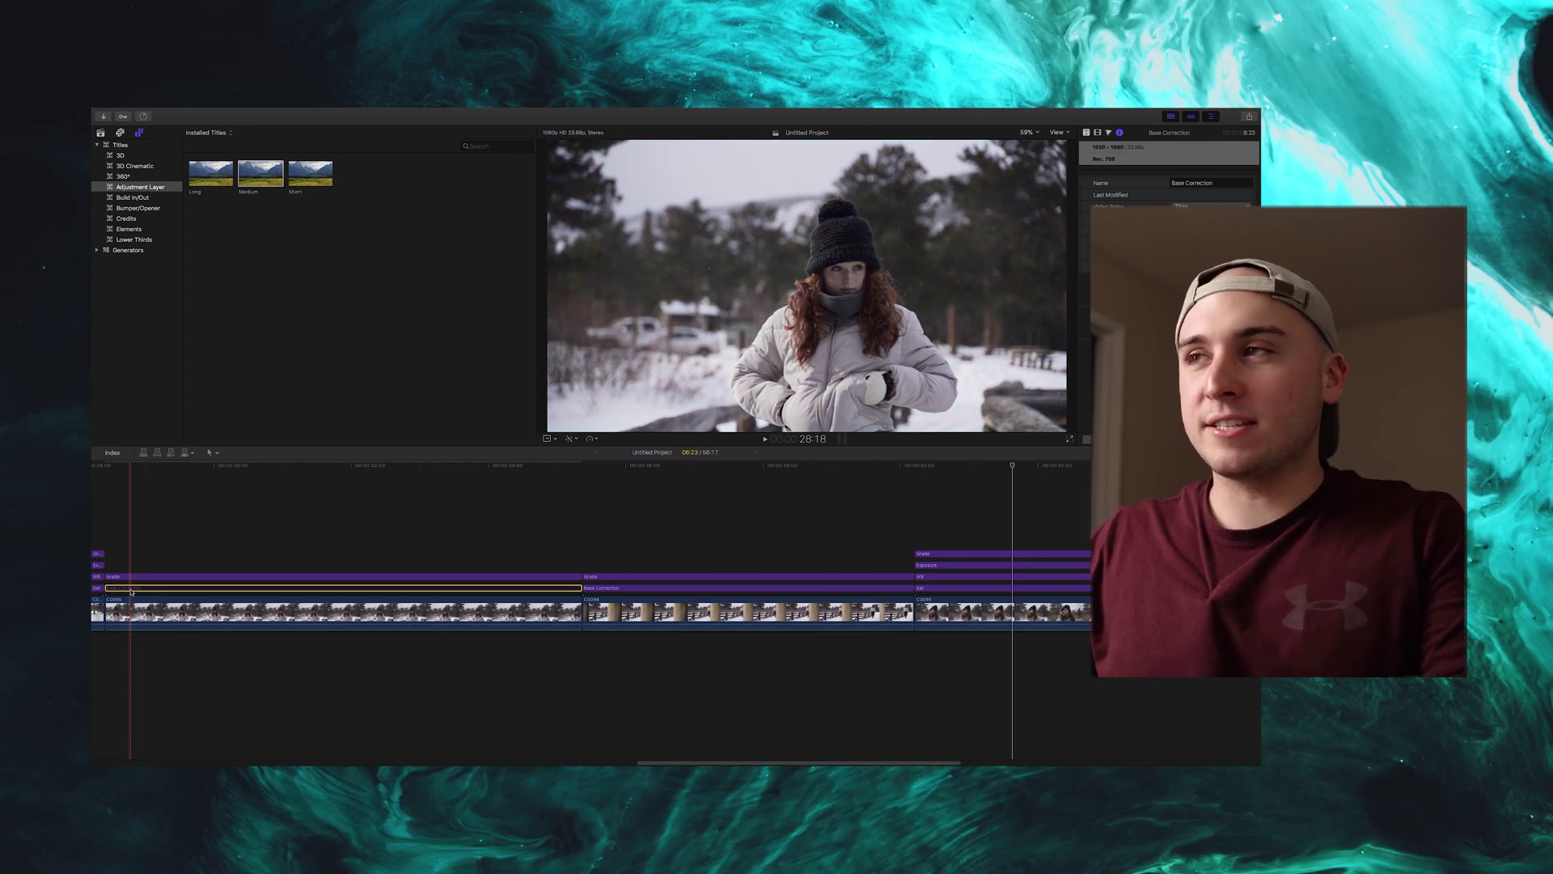
pyautogui.press('v')
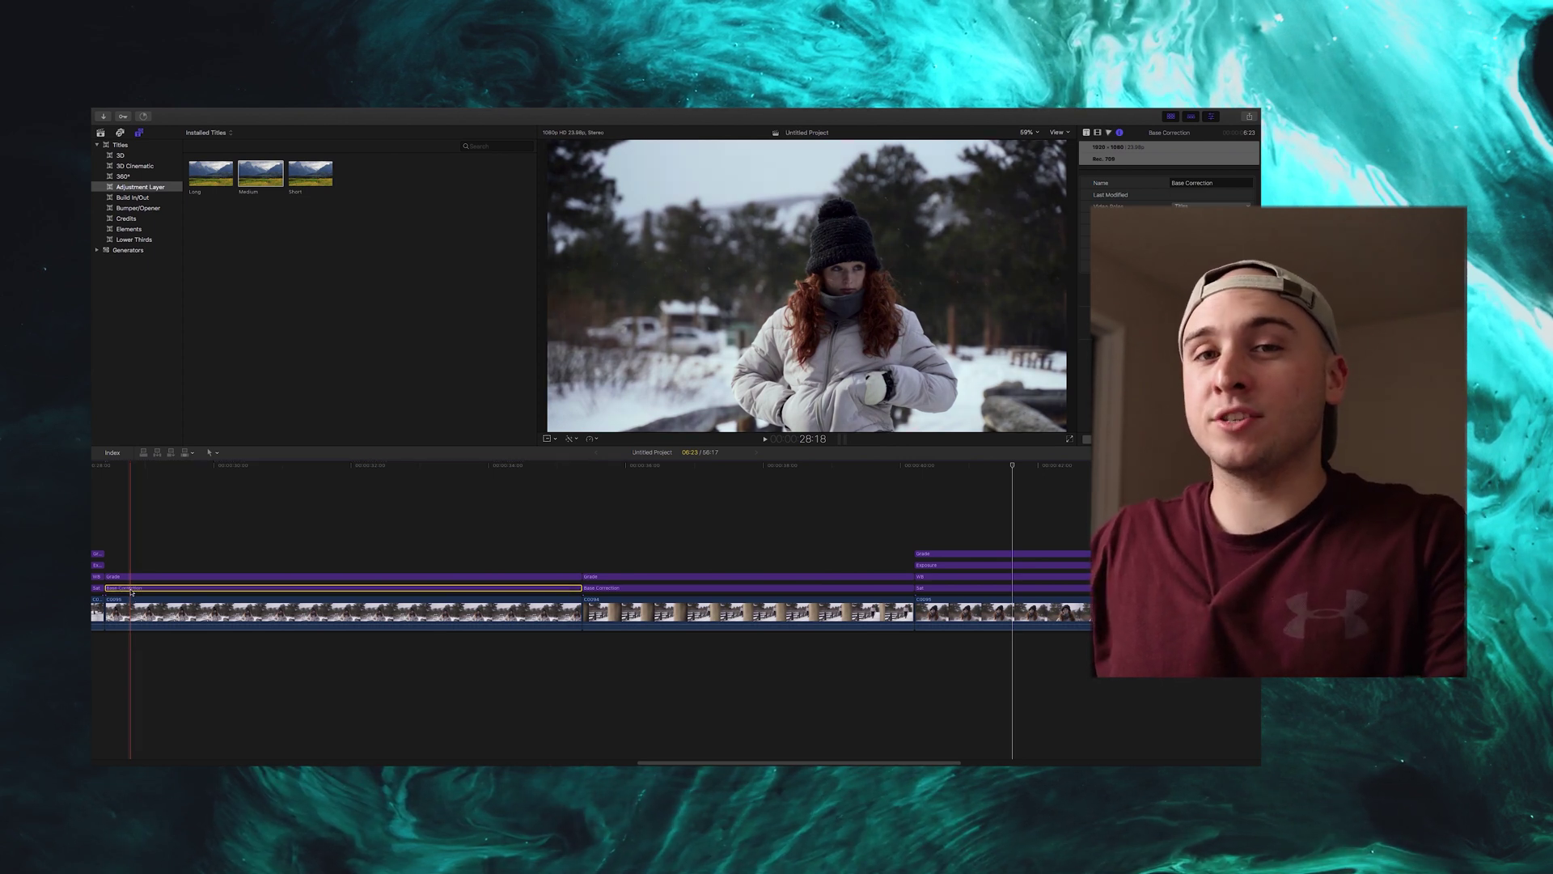